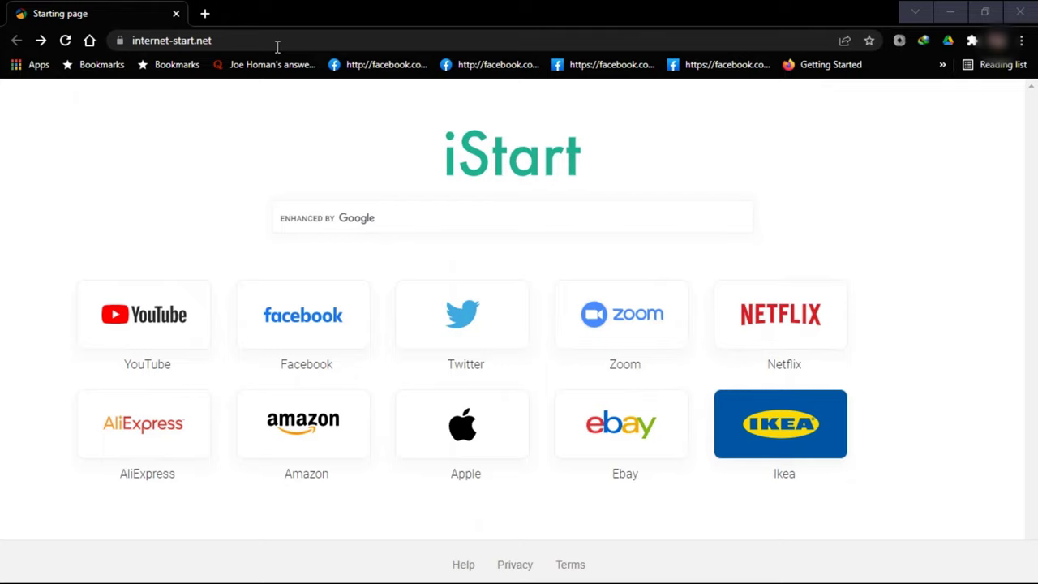
Go to gij.edu.gh, the Ghana Institute of Journalism site
{"action": "left_click", "coordinate": [223, 40]}
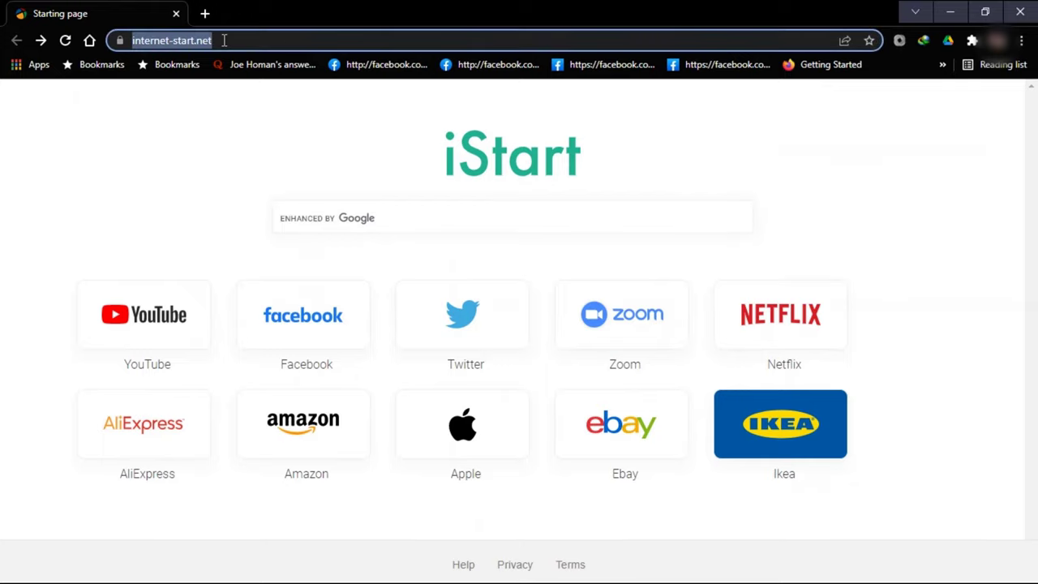
{"action": "type", "text": "gij"}
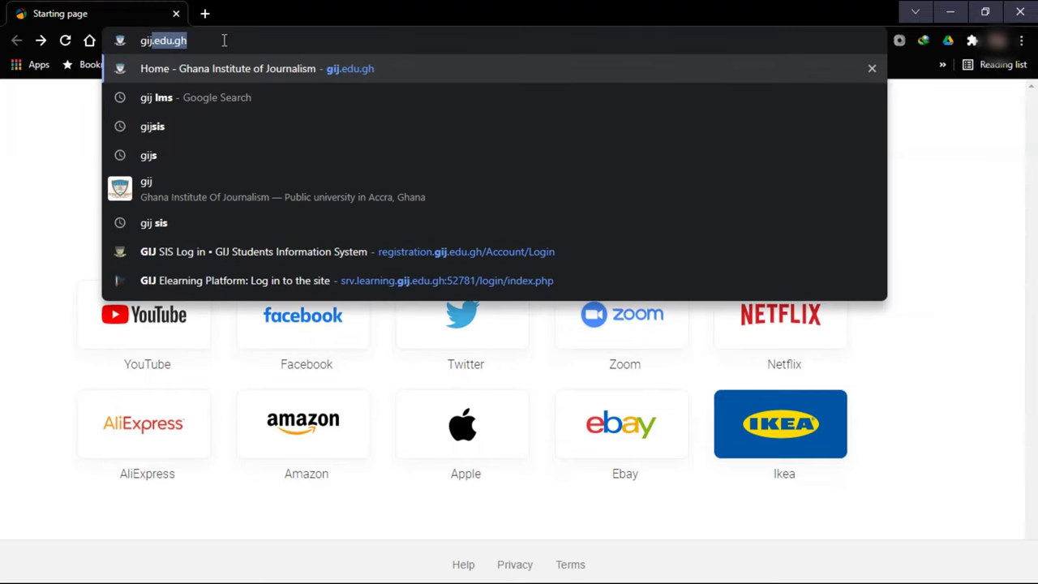
{"action": "type", "text": ".edu"}
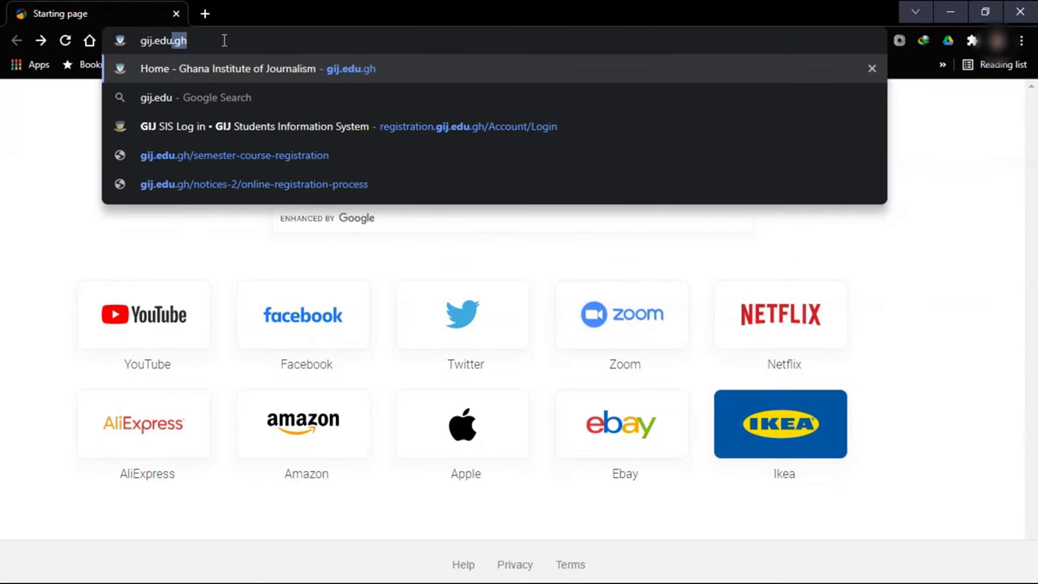
{"action": "type", "text": ".gh"}
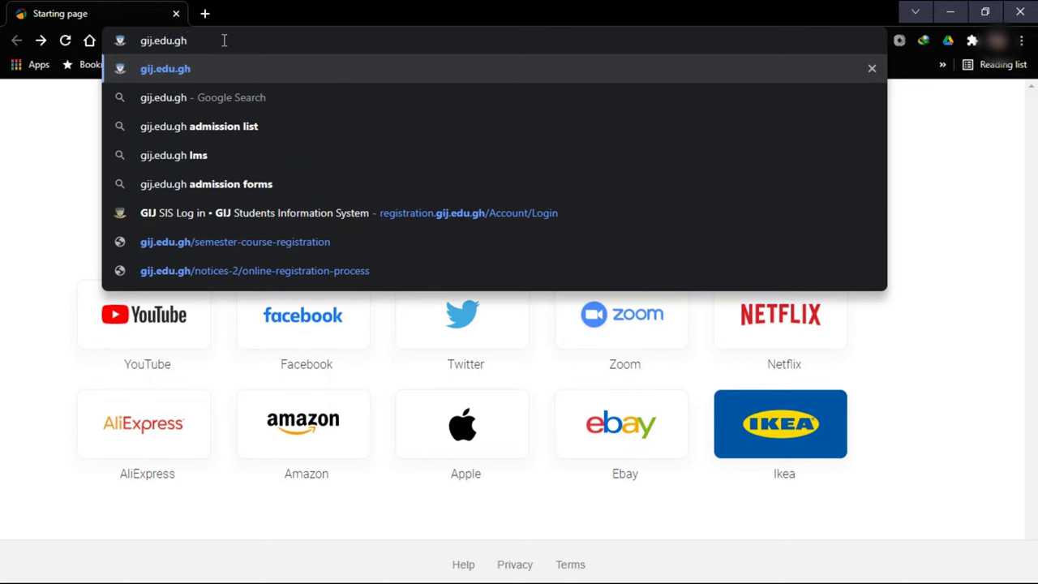
{"action": "key", "text": "Return"}
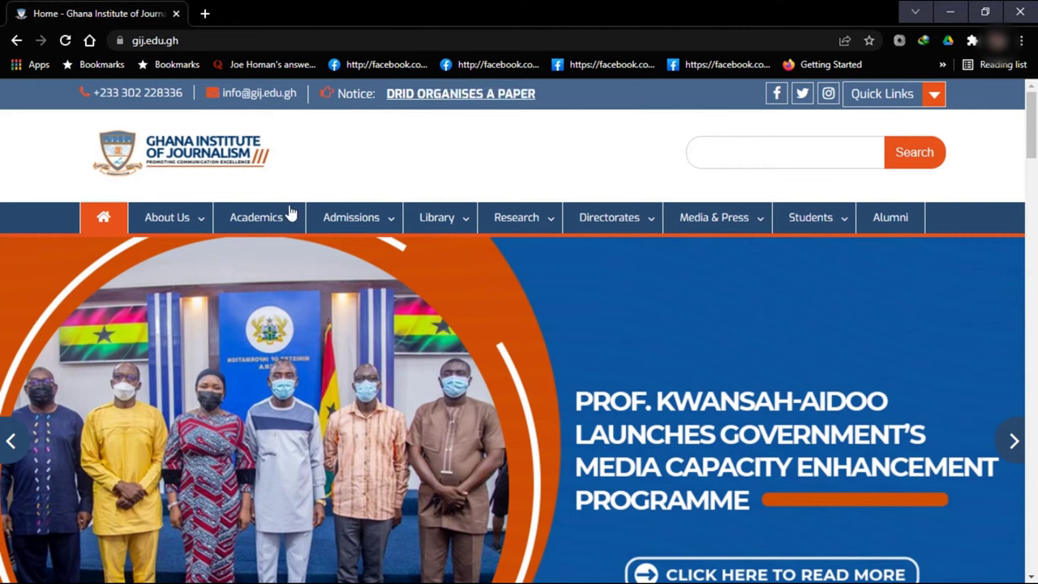
Choose GIJ LMS from the Quick Links menu, opening learning.gij.edu.gh in a new tab
{"action": "mouse_move", "coordinate": [290, 219]}
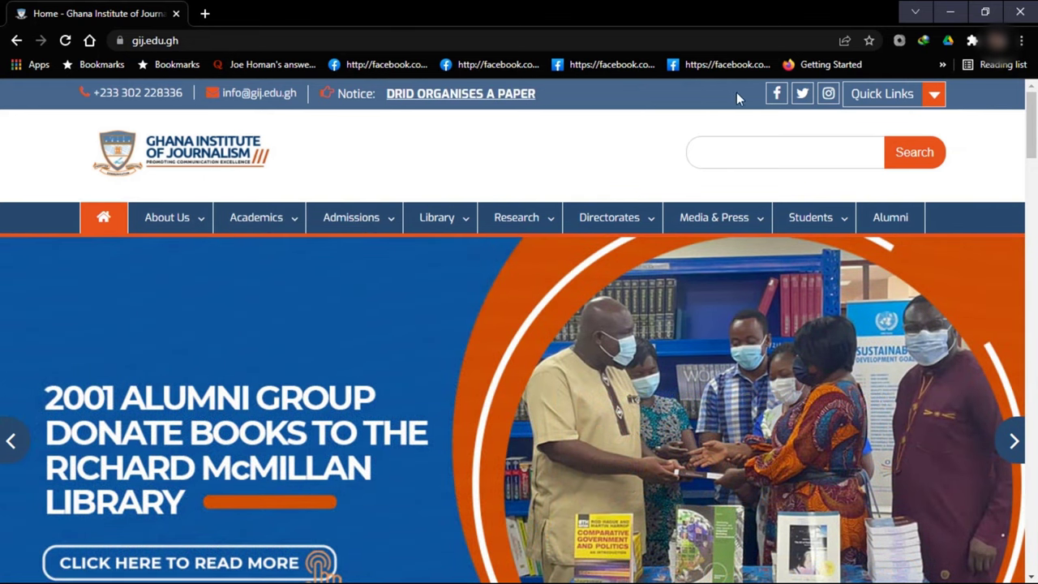
{"action": "mouse_move", "coordinate": [890, 93]}
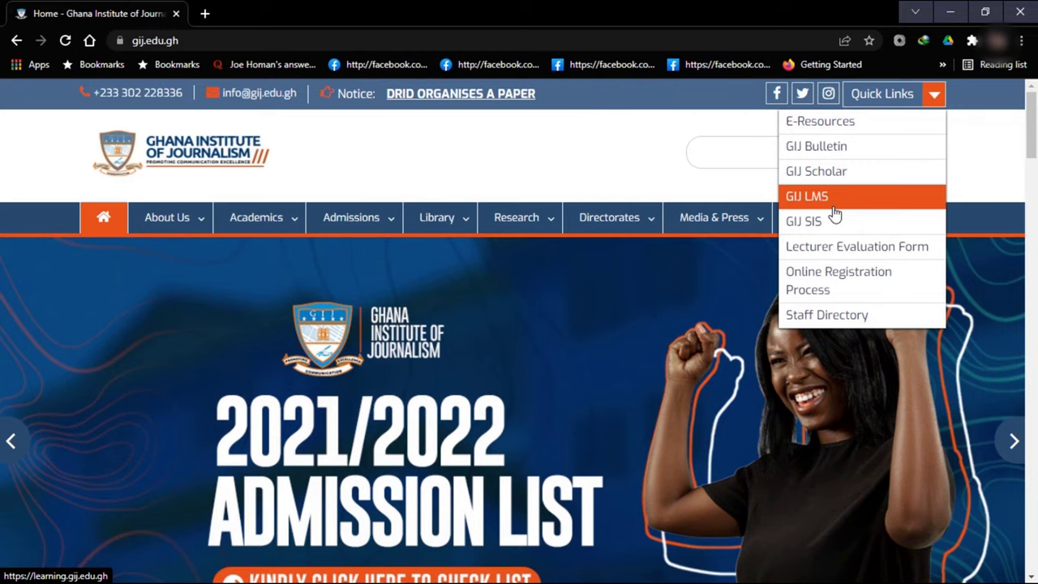
{"action": "left_click", "coordinate": [834, 206]}
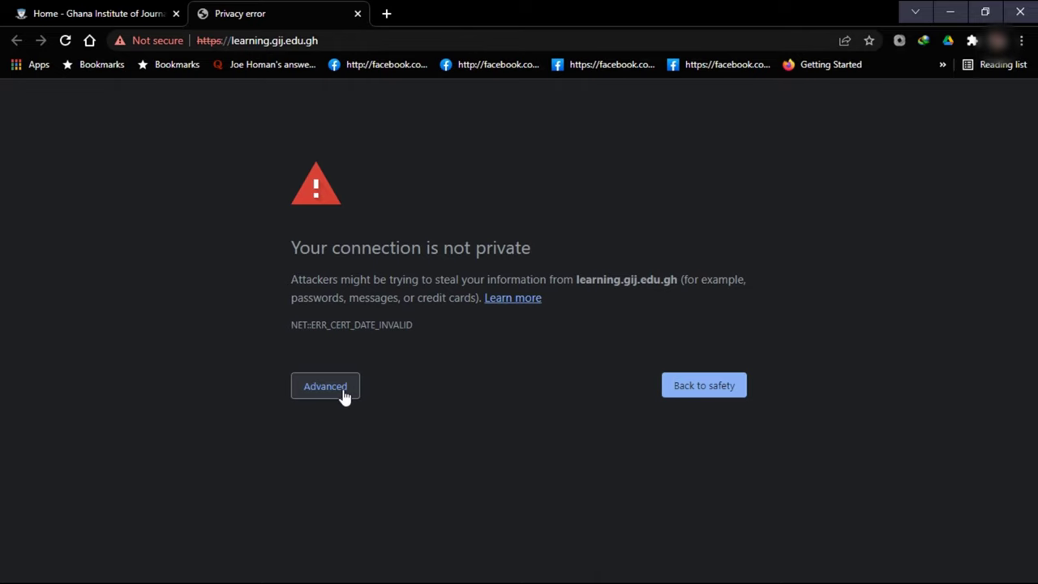
Bypass the invalid-certificate warning and proceed to learning.gij.edu.gh
{"action": "left_click", "coordinate": [344, 396]}
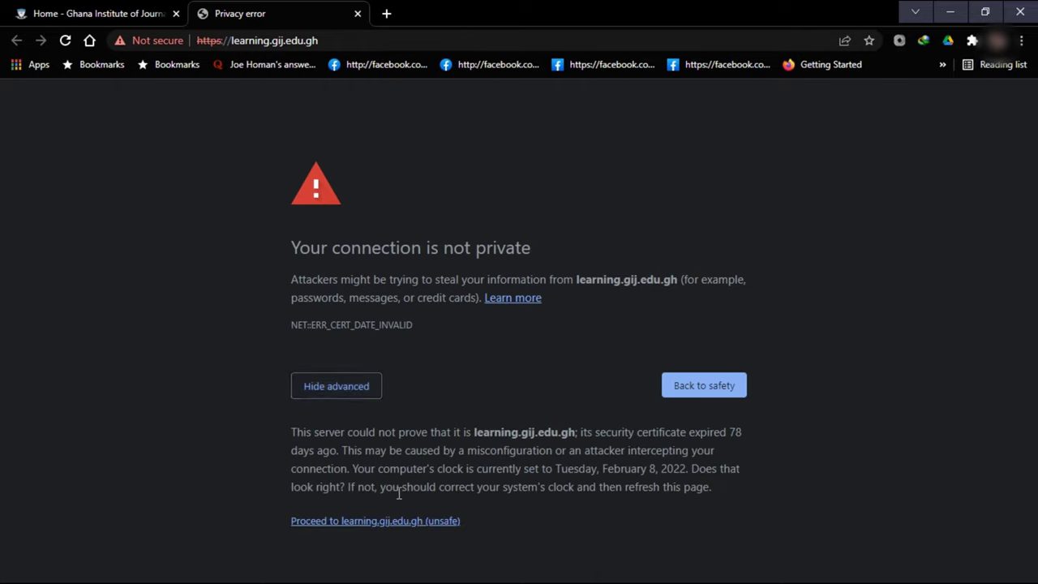
{"action": "left_click", "coordinate": [345, 393]}
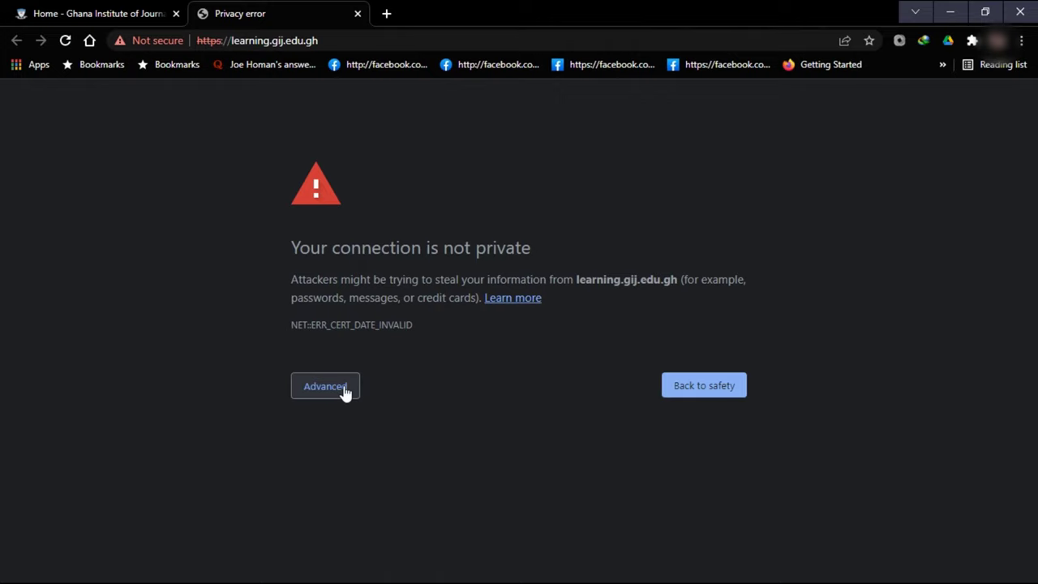
{"action": "left_click", "coordinate": [345, 392]}
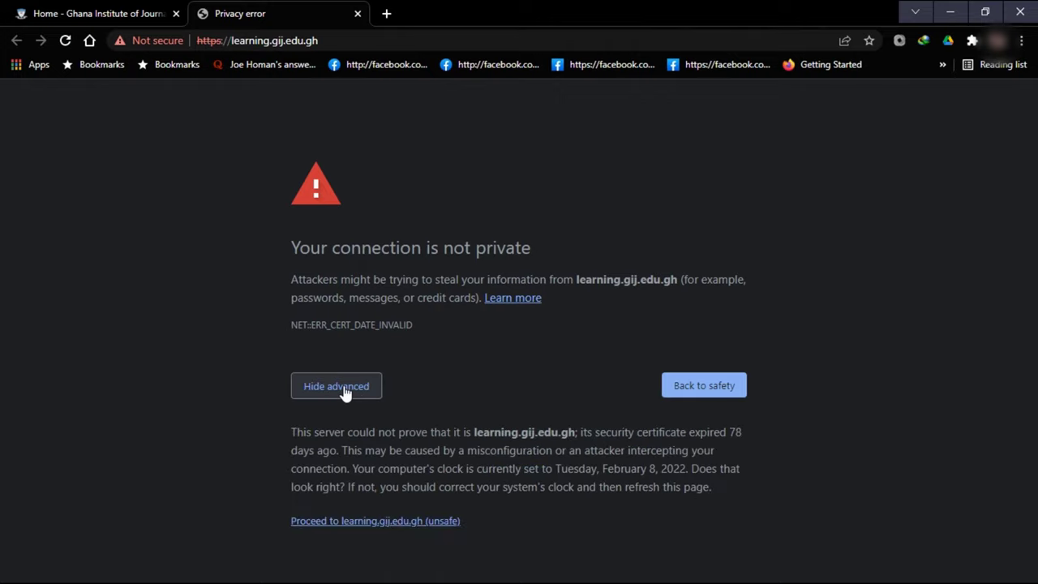
{"action": "left_click", "coordinate": [411, 523]}
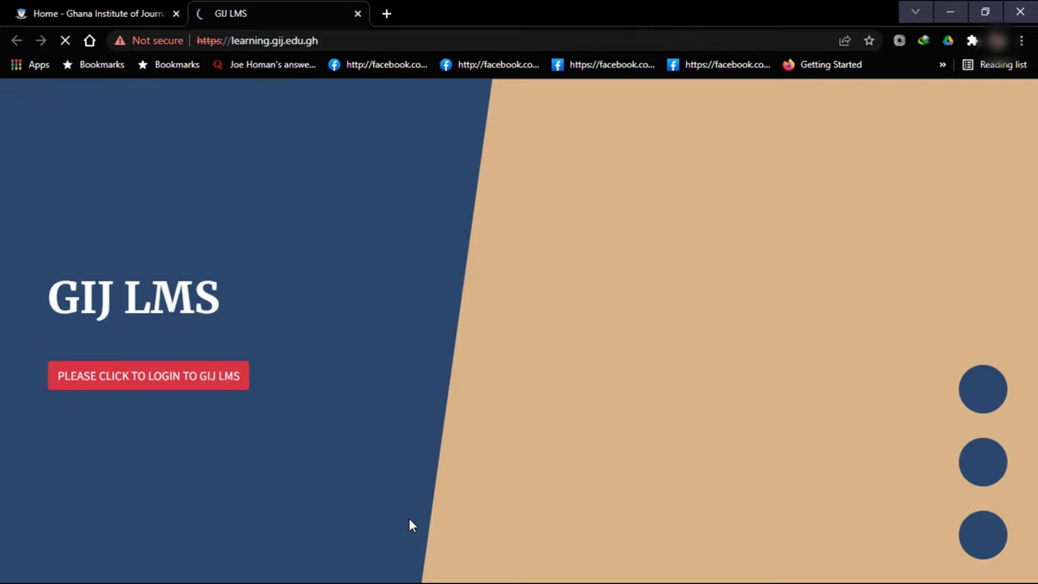
Follow the red 'PLEASE CLICK TO LOGIN TO GIJ LMS' button
{"action": "left_click", "coordinate": [162, 388]}
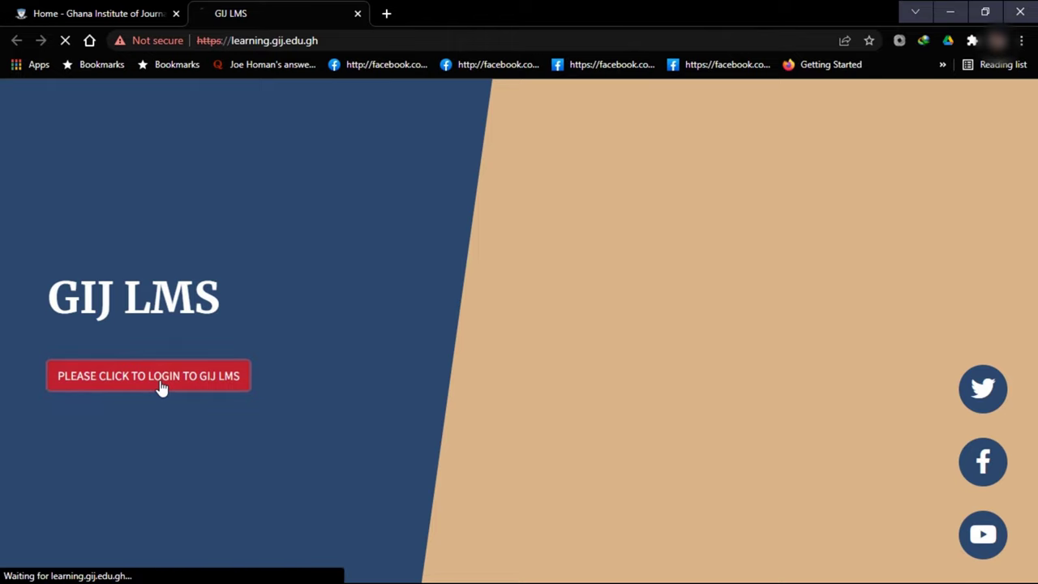
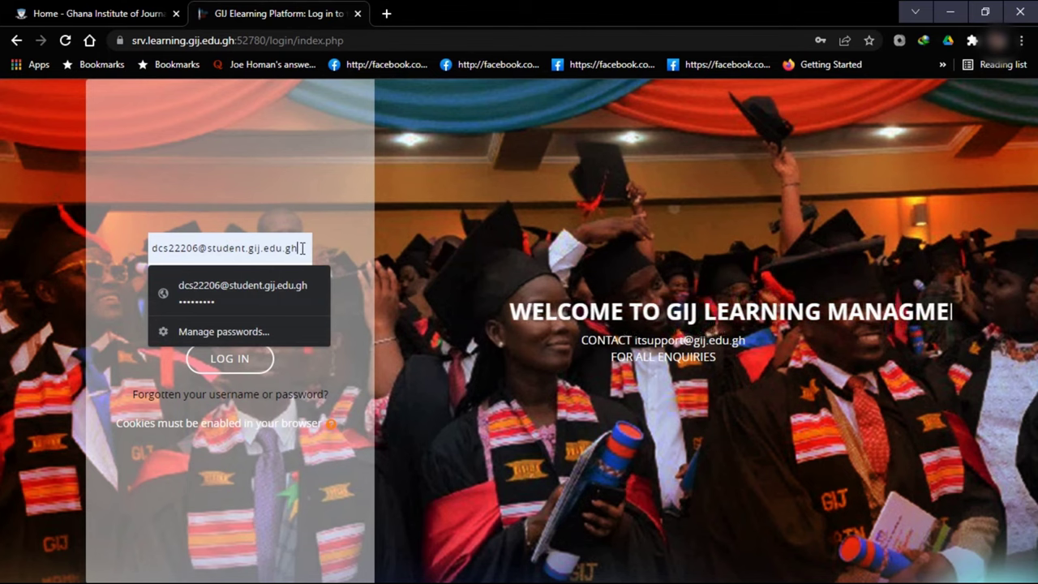
Check the entered username and clear the browser-autofilled password
{"action": "left_click_drag", "start_coordinate": [302, 248], "coordinate": [284, 237]}
{"action": "left_click", "coordinate": [234, 290]}
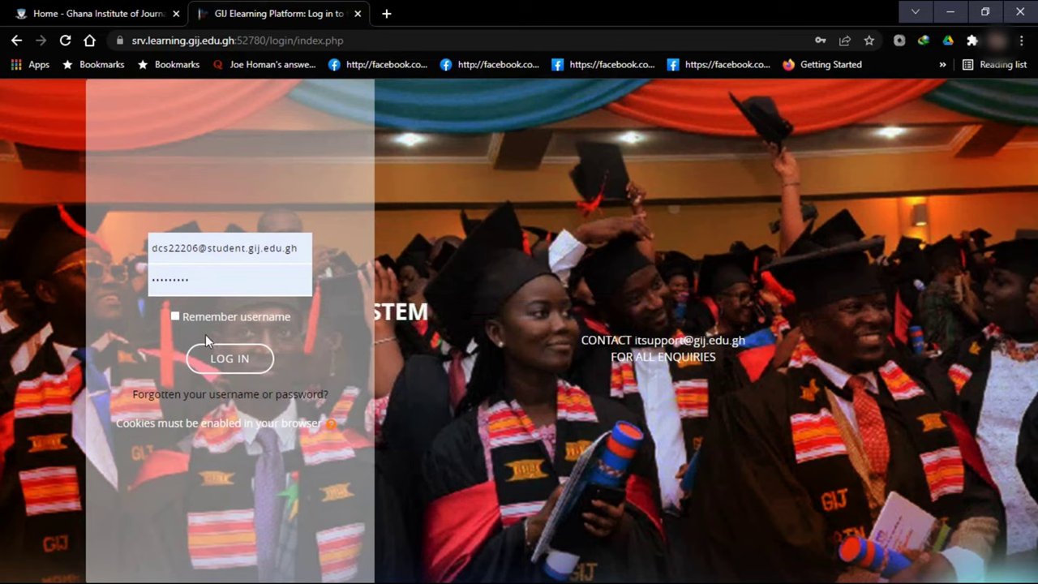
{"action": "left_click", "coordinate": [300, 252]}
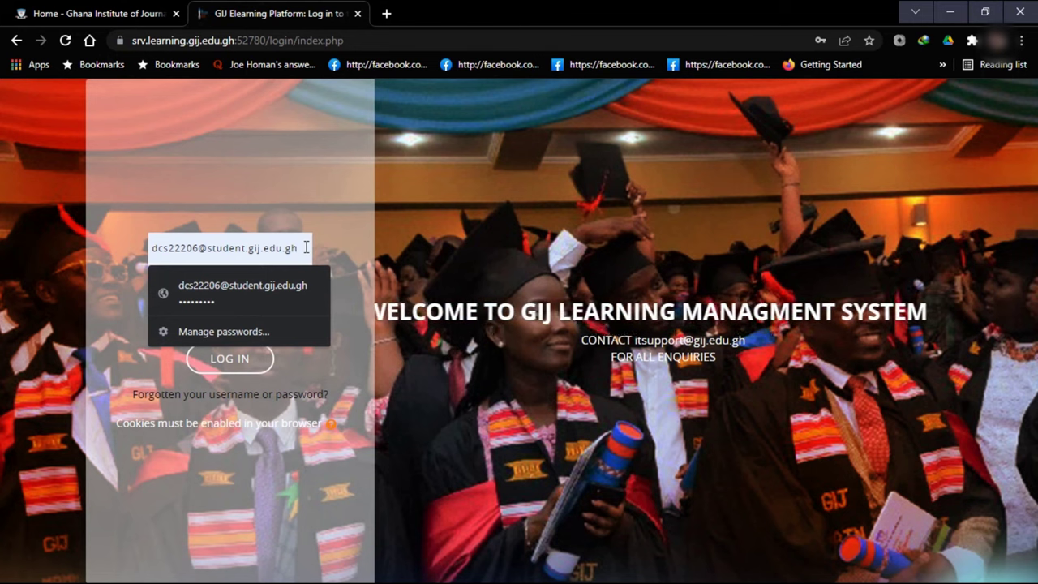
{"action": "left_click", "coordinate": [244, 292]}
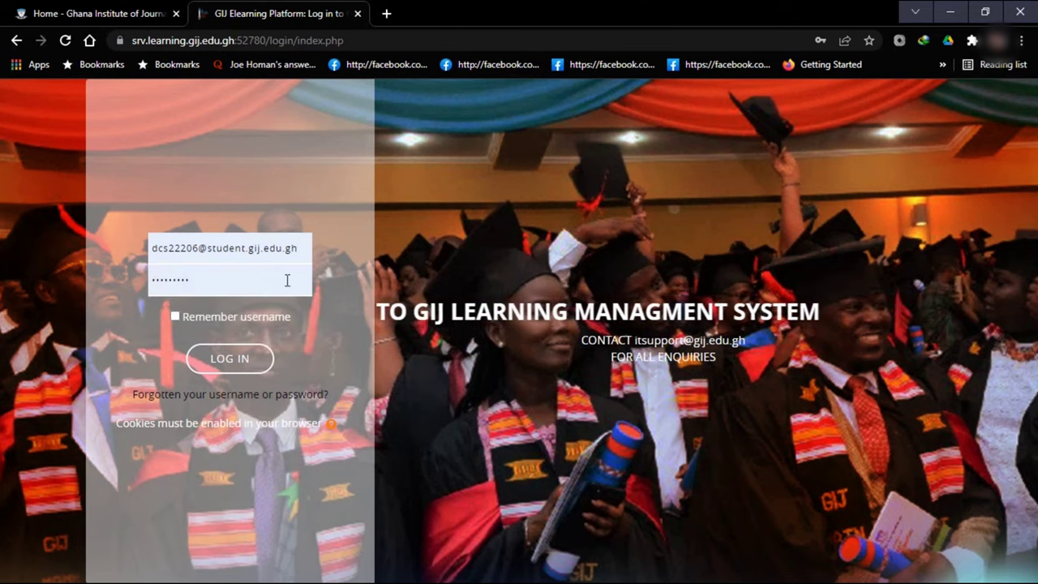
{"action": "left_click", "coordinate": [267, 280]}
{"action": "key", "text": "BackSpace"}
{"action": "key", "text": "BackSpace"}
{"action": "key", "text": "BackSpace"}
{"action": "key", "text": "BackSpace"}
{"action": "key", "text": "BackSpace"}
{"action": "key", "text": "BackSpace"}
{"action": "key", "text": "BackSpace"}
{"action": "key", "text": "BackSpace"}
{"action": "key", "text": "BackSpace"}
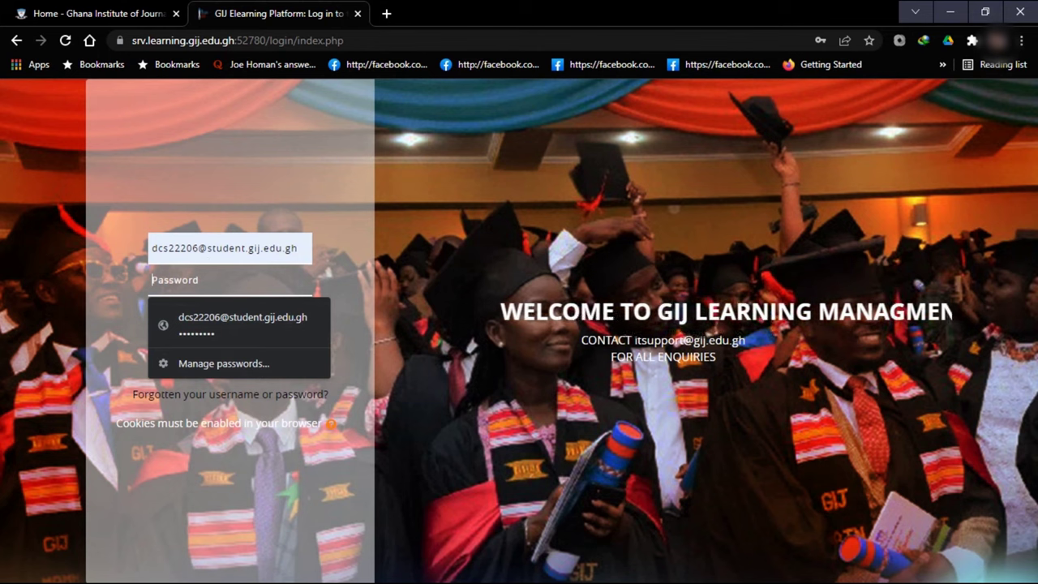
Type the password manually and tick Remember username on the login form
{"action": "left_click", "coordinate": [154, 280]}
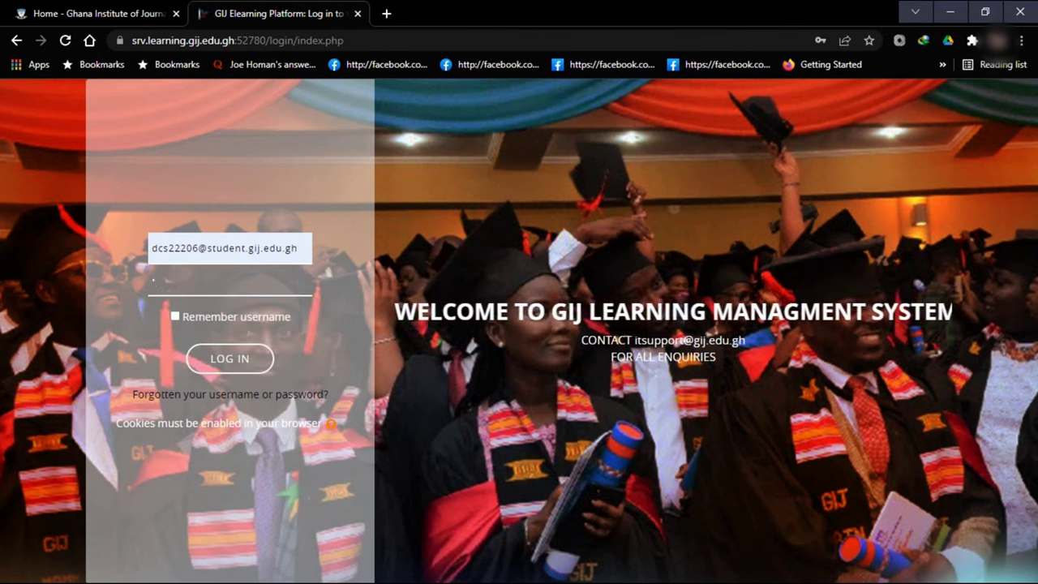
{"action": "type", "text": "•••••"}
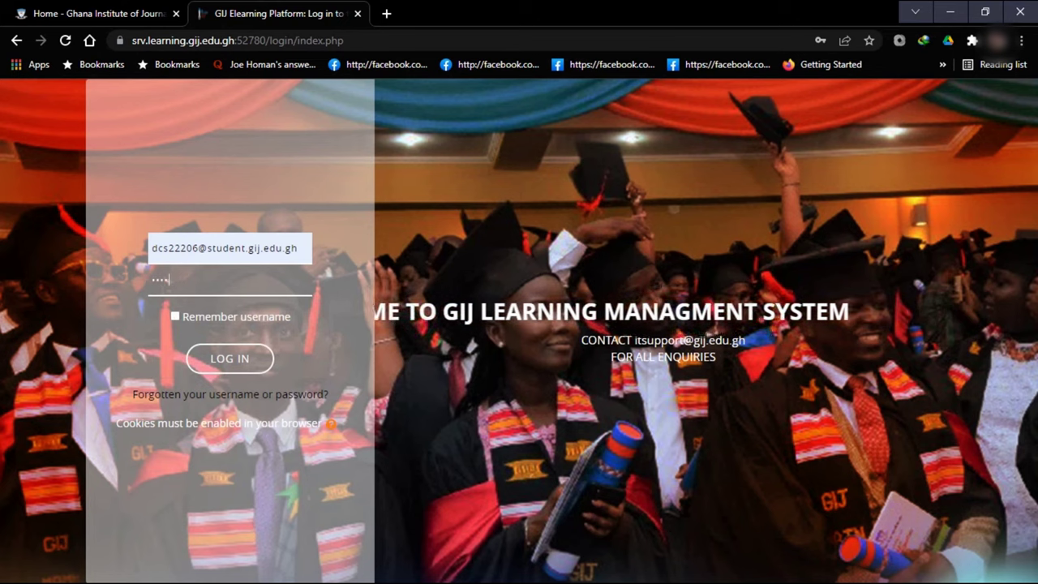
{"action": "type", "text": "••••"}
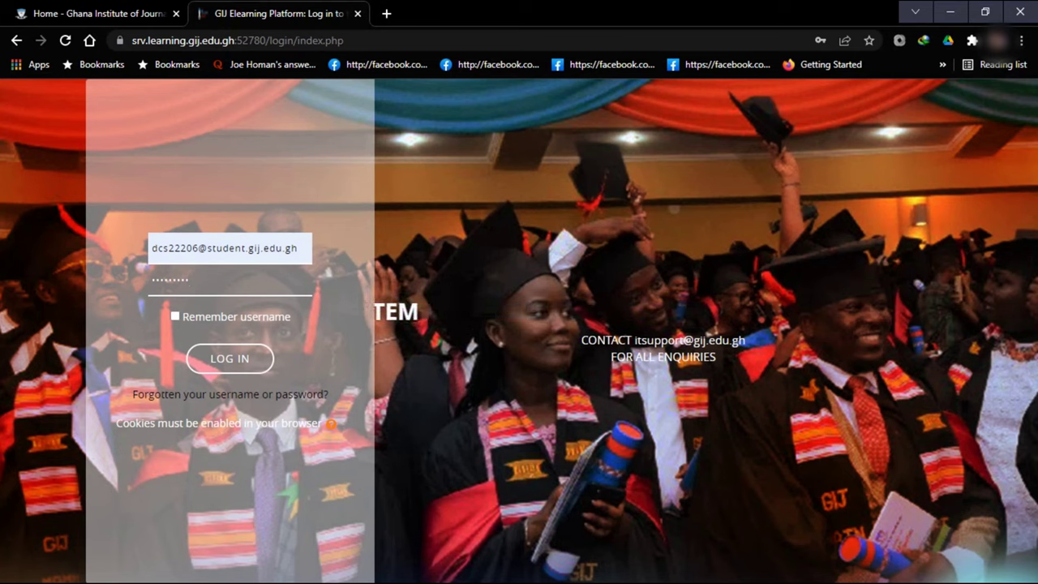
{"action": "left_click", "coordinate": [226, 246]}
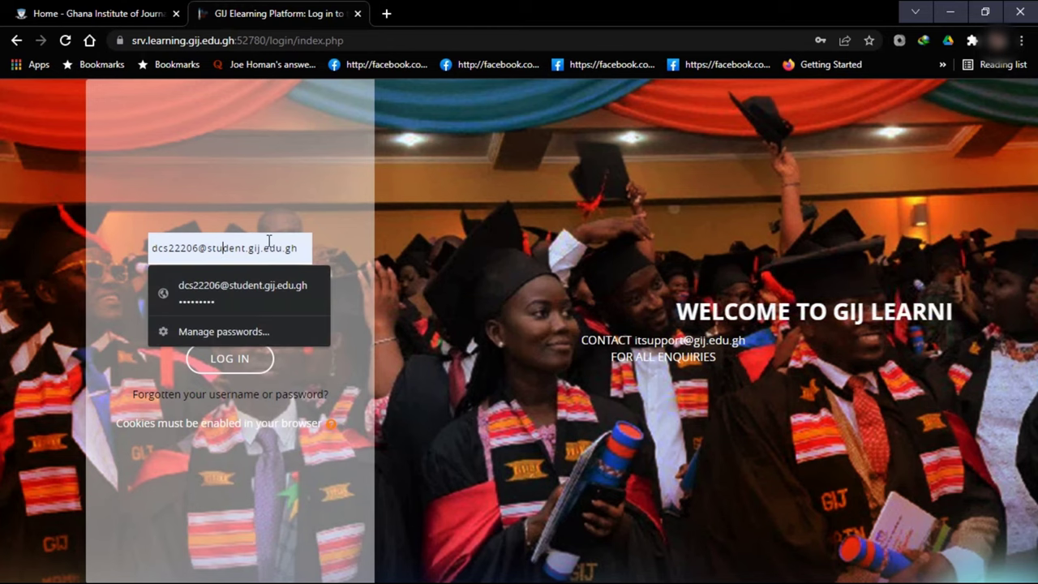
{"action": "left_click", "coordinate": [331, 228]}
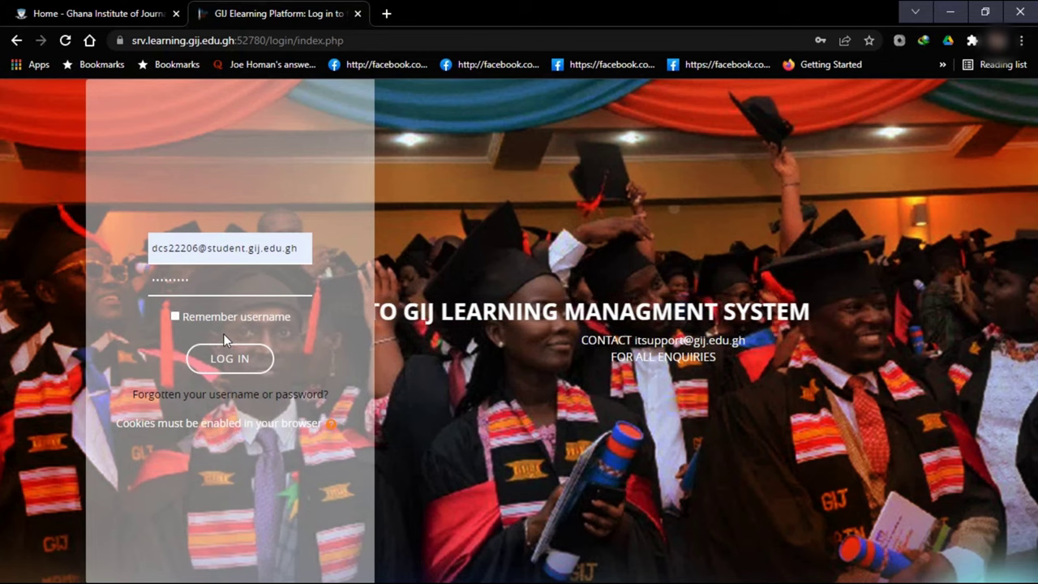
{"action": "left_click", "coordinate": [175, 317]}
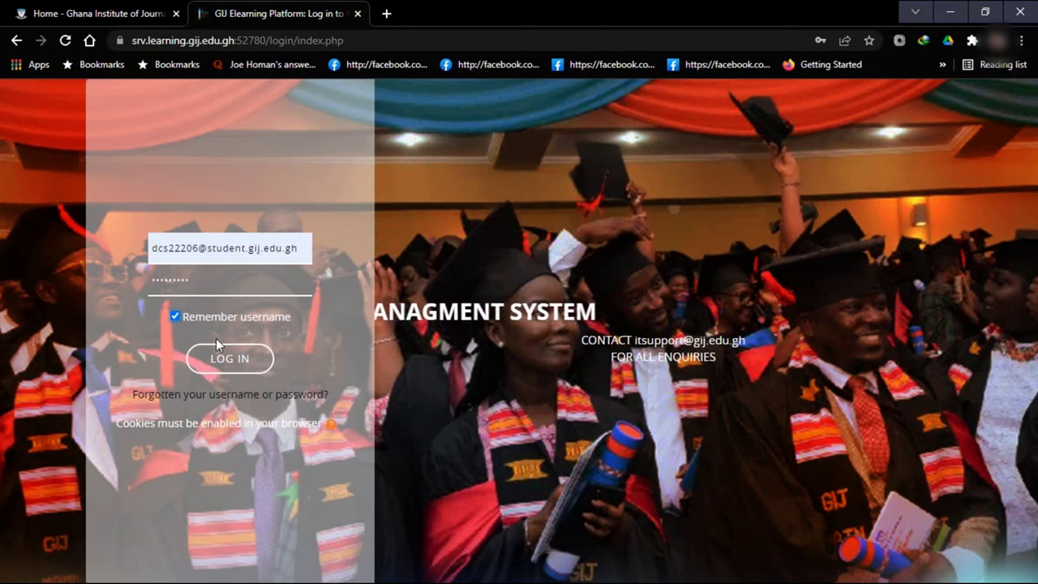
Log in and open Preferences from the avatar menu, down to the User account links
{"action": "left_click", "coordinate": [252, 362]}
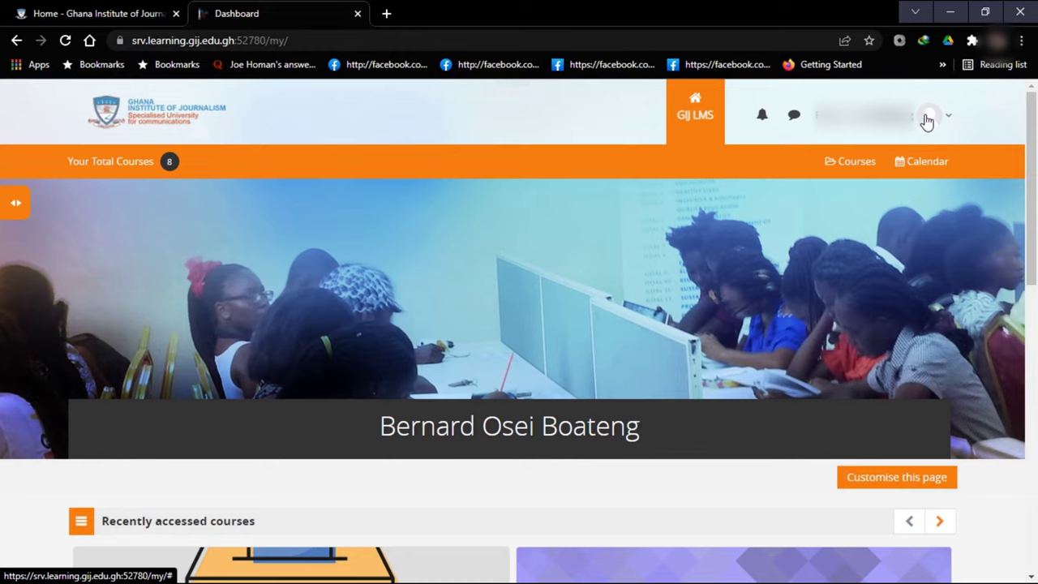
{"action": "left_click", "coordinate": [943, 121]}
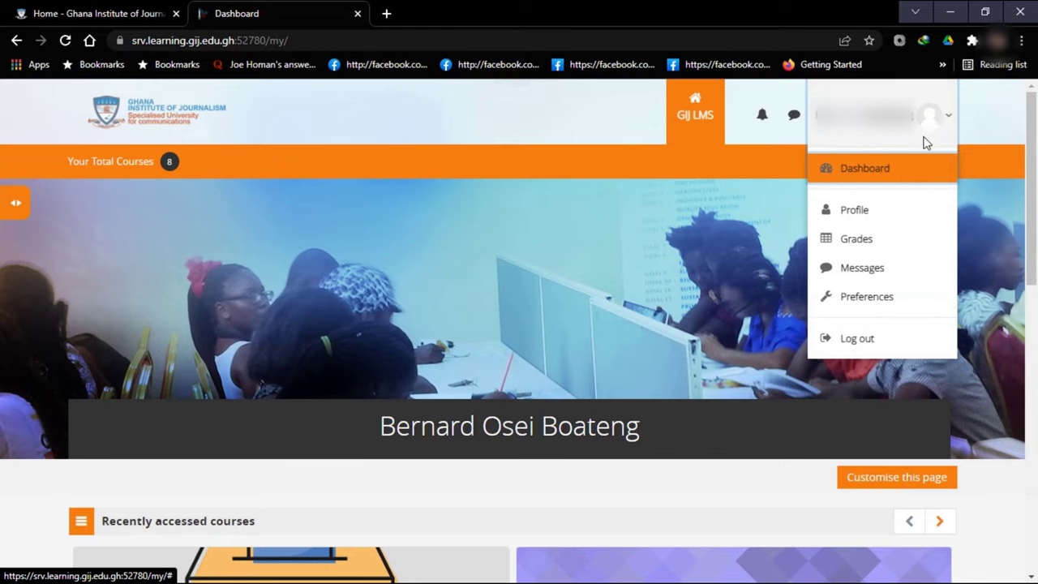
{"action": "left_click", "coordinate": [866, 297]}
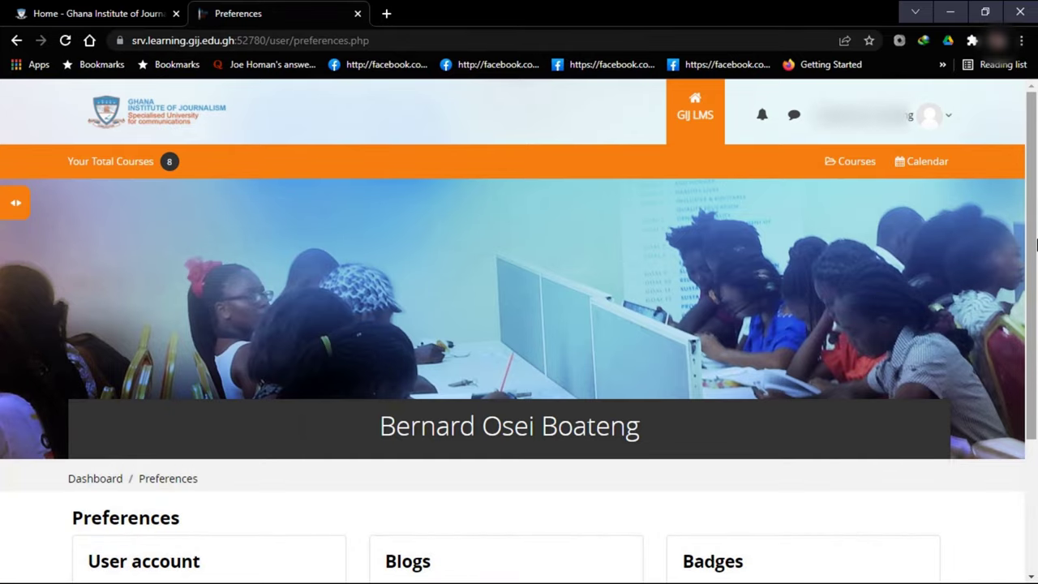
{"action": "left_click_drag", "start_coordinate": [1035, 245], "coordinate": [1036, 378]}
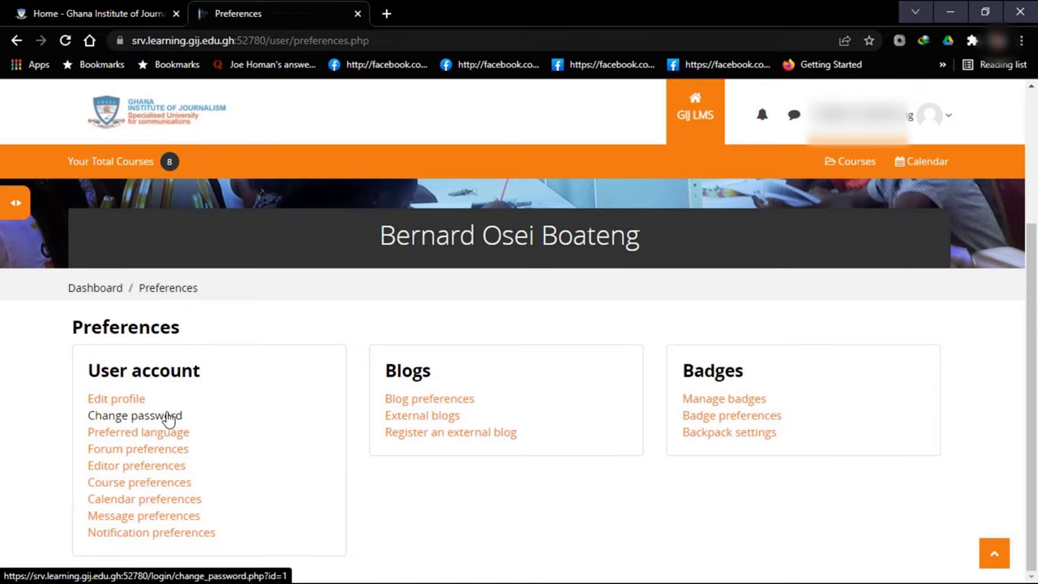
Open Change password under User account and focus the Current password field
{"action": "left_click", "coordinate": [168, 417]}
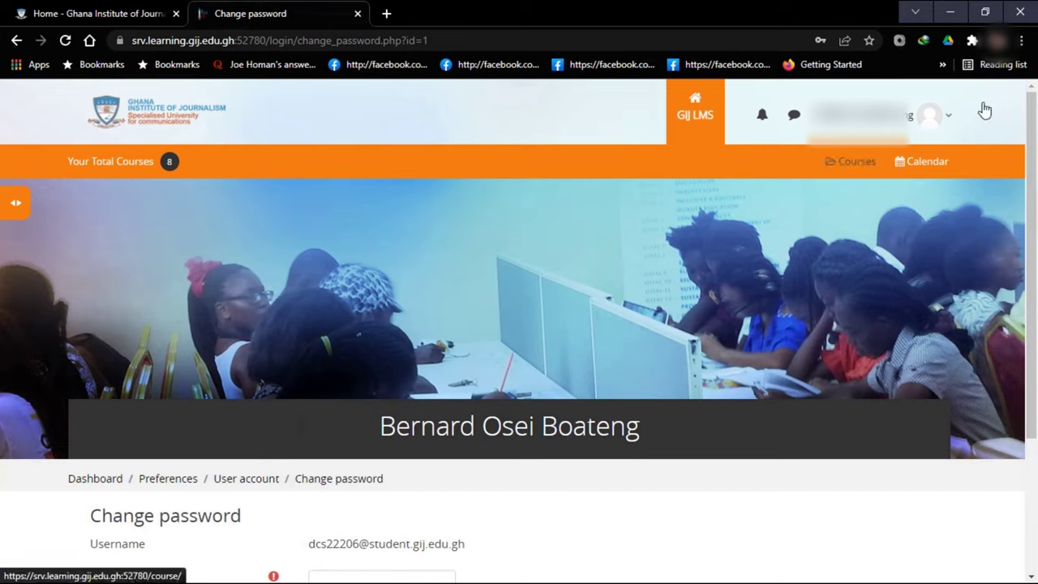
{"action": "left_click_drag", "start_coordinate": [1032, 136], "coordinate": [1032, 270]}
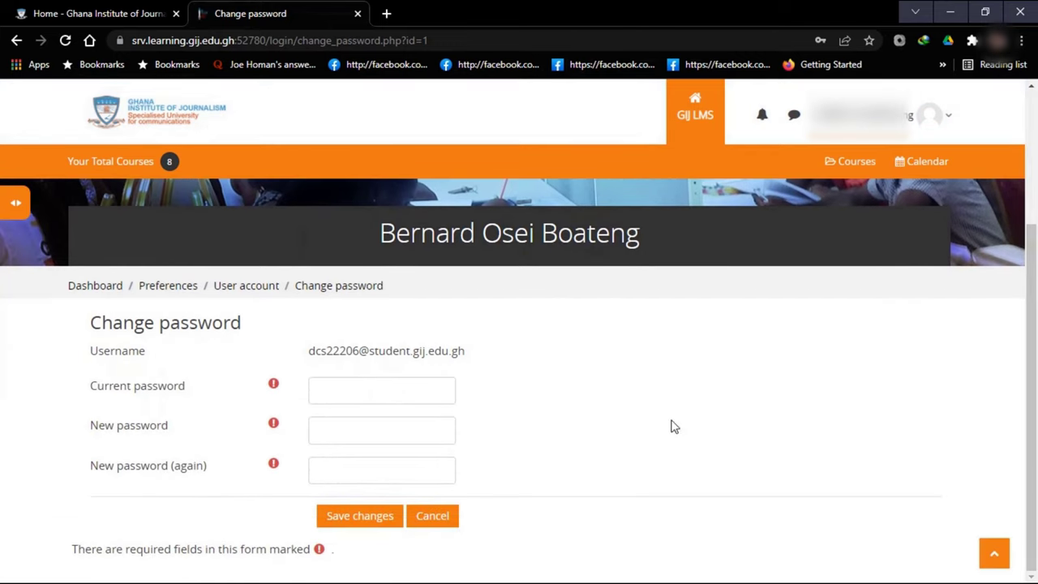
{"action": "left_click", "coordinate": [374, 394]}
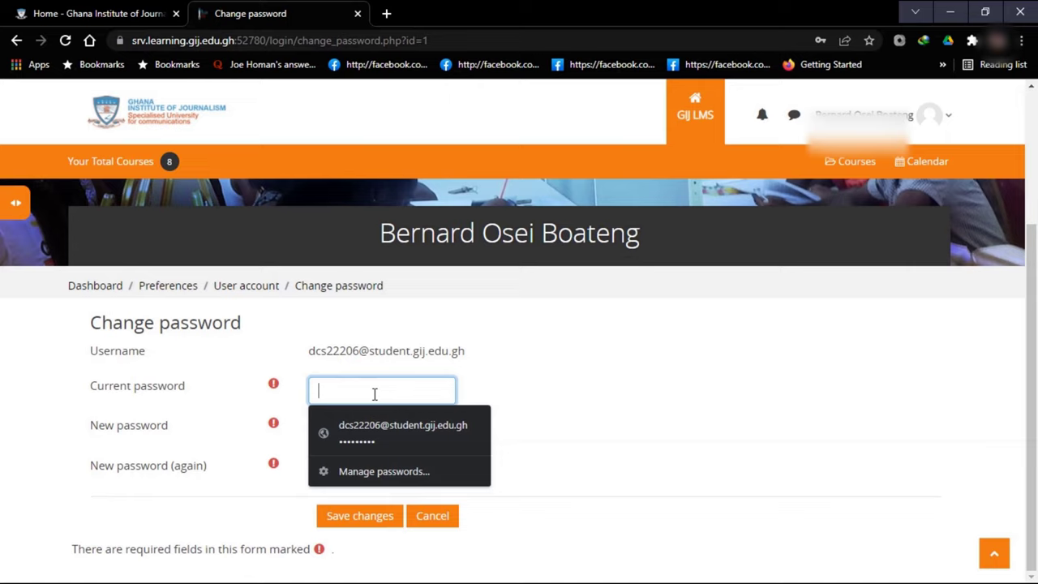
Enter the current password, then the new password in both New password fields
{"action": "type", "text": "•"}
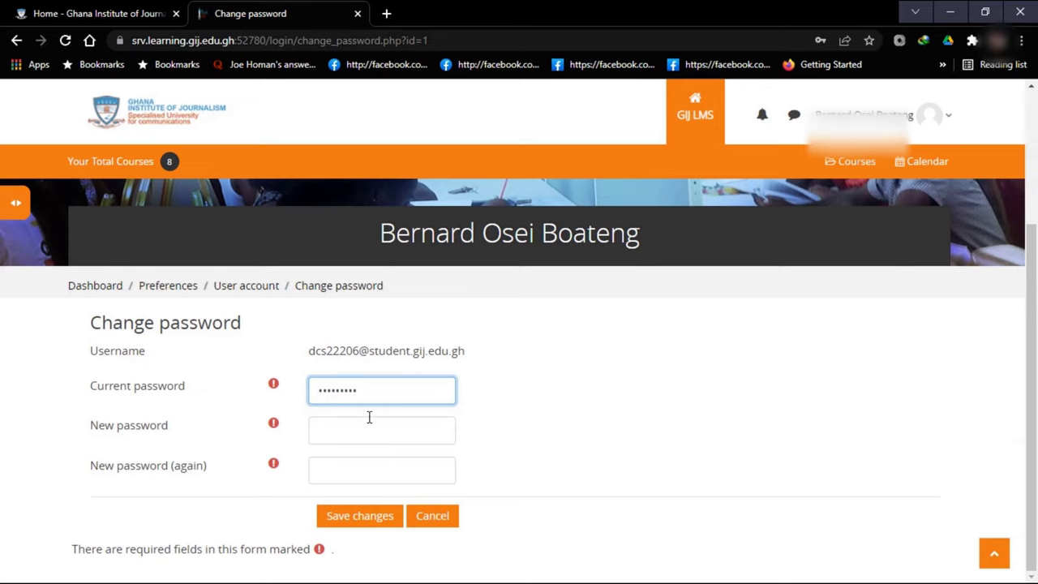
{"action": "left_click", "coordinate": [369, 423]}
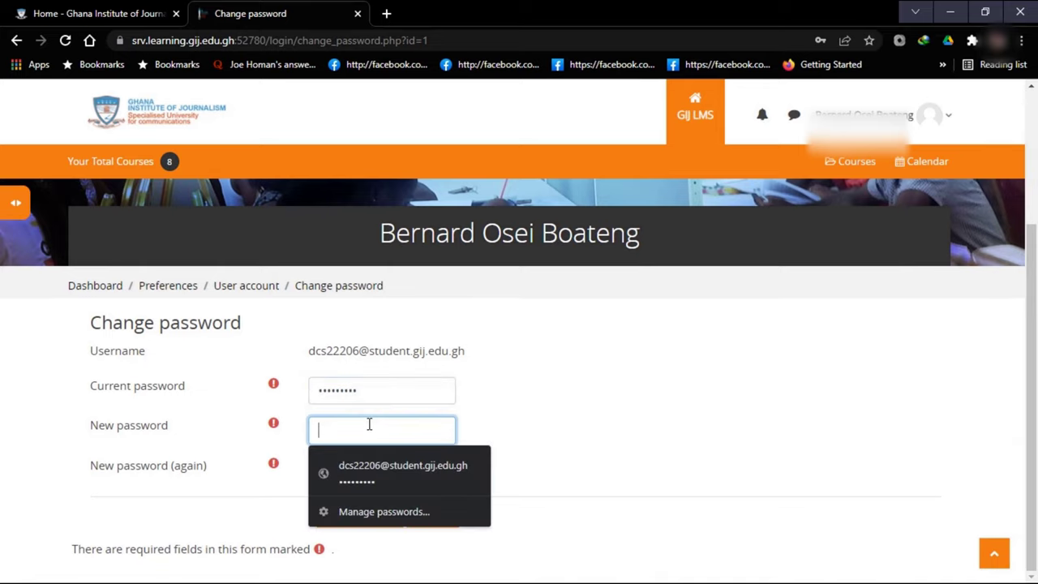
{"action": "type", "text": "••"}
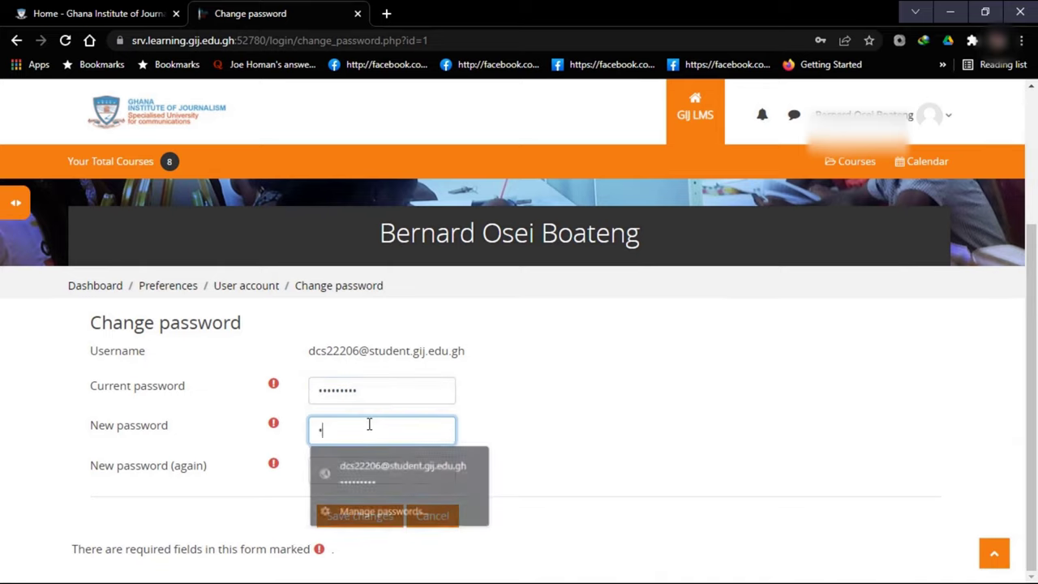
{"action": "type", "text": "•••"}
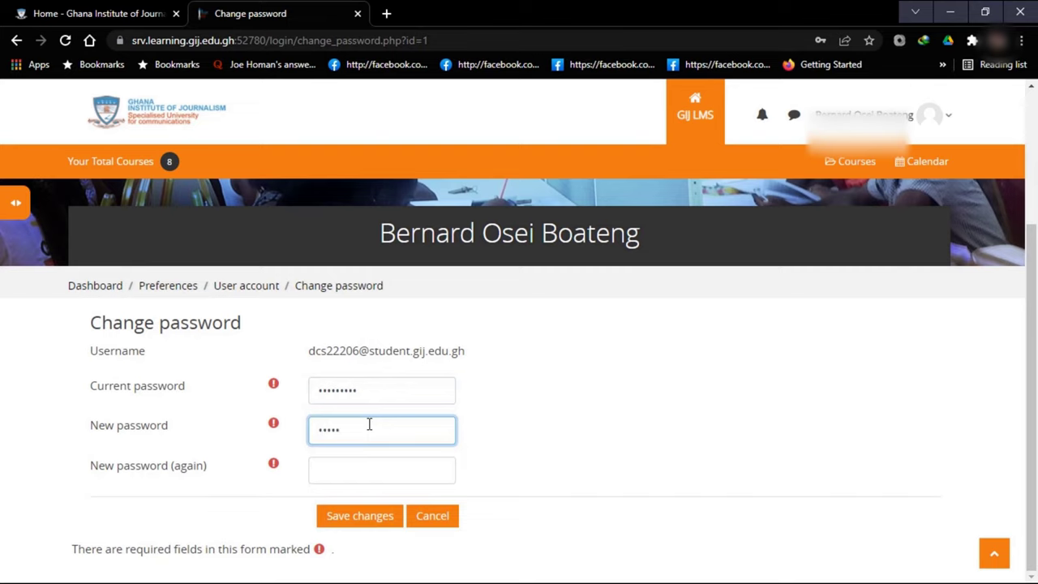
{"action": "type", "text": "••••"}
{"action": "left_click", "coordinate": [362, 463]}
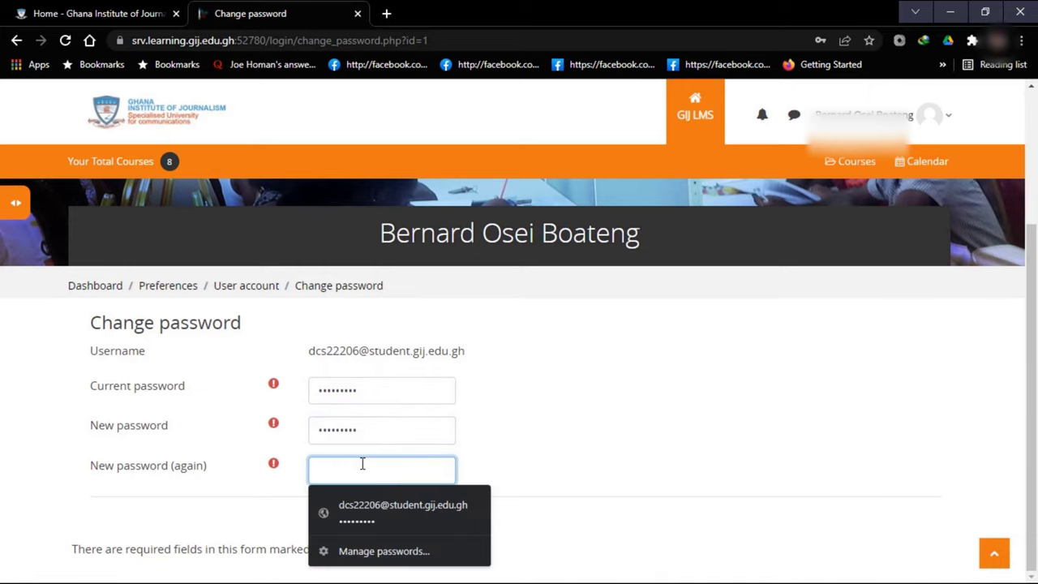
{"action": "type", "text": "•••"}
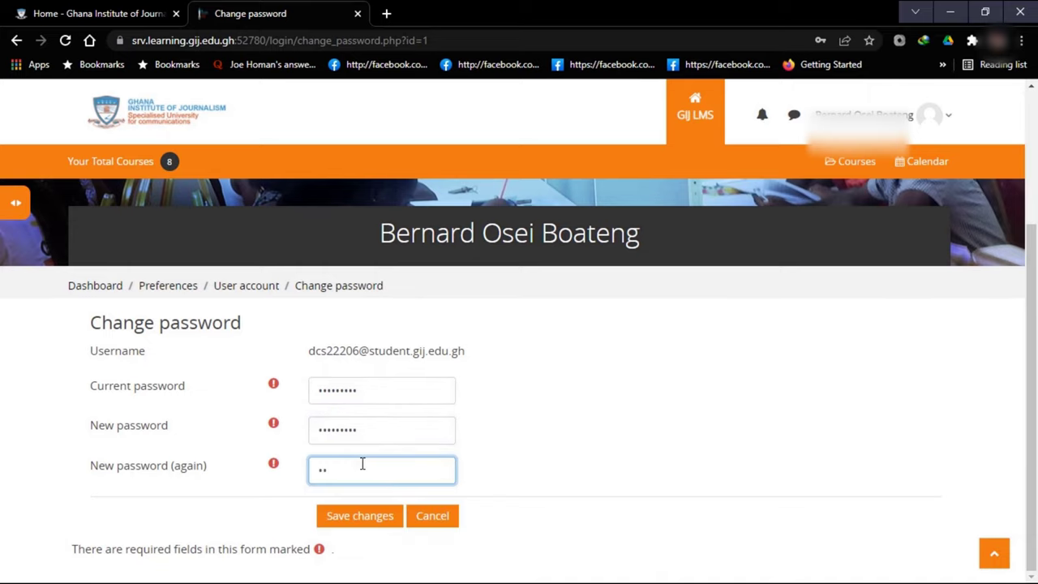
{"action": "type", "text": "••••••"}
{"action": "left_click", "coordinate": [371, 524]}
Save the new password and continue past the 'Password has been changed' message
{"action": "left_click", "coordinate": [377, 524]}
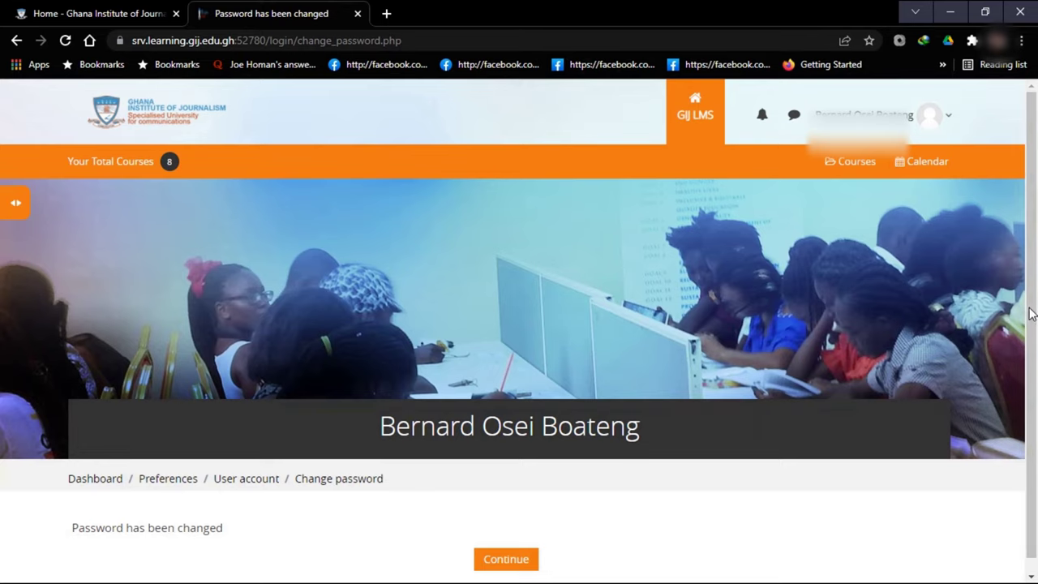
{"action": "scroll", "coordinate": [1031, 305], "scroll_direction": "down", "scroll_amount": 1}
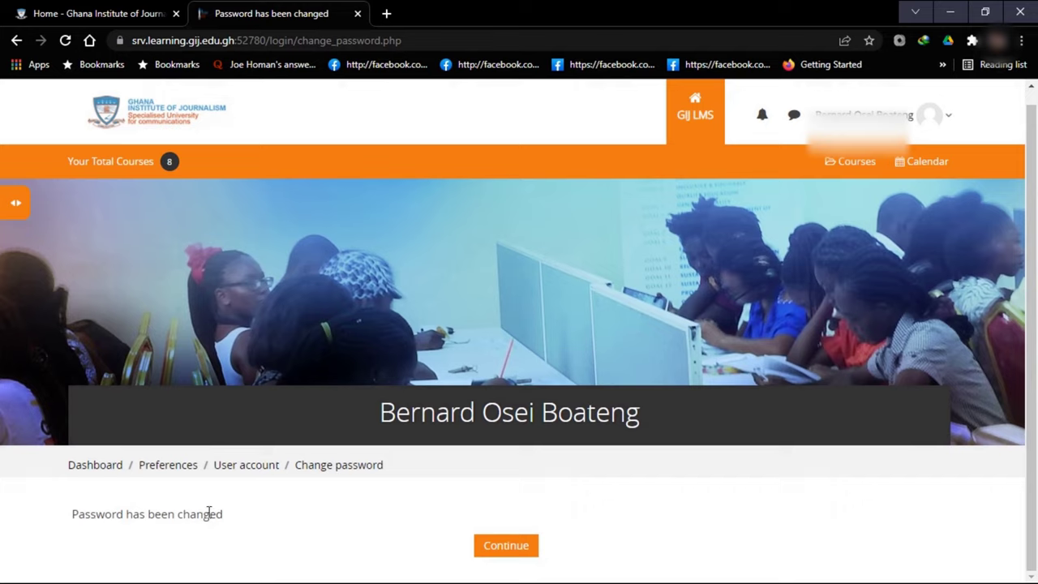
{"action": "left_click", "coordinate": [519, 548]}
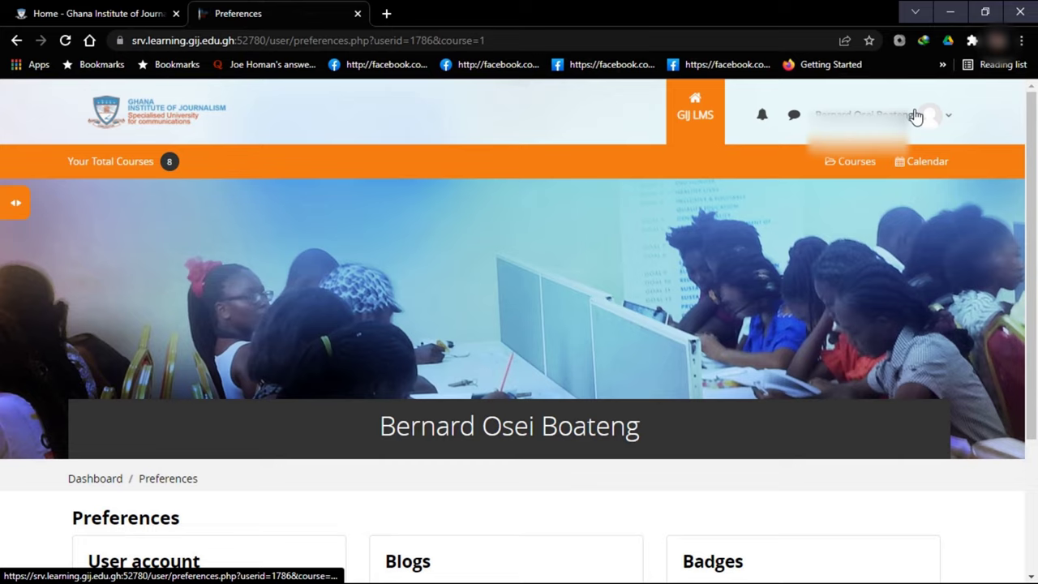
Log out of GIJ Elearning Platform through the user avatar dropdown
{"action": "left_click", "coordinate": [933, 118]}
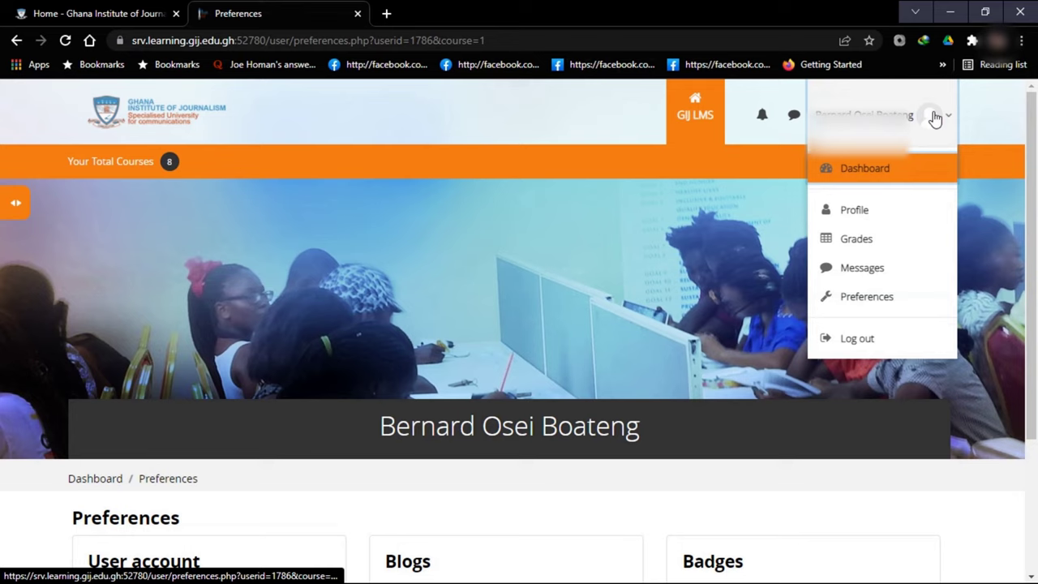
{"action": "left_click", "coordinate": [880, 339]}
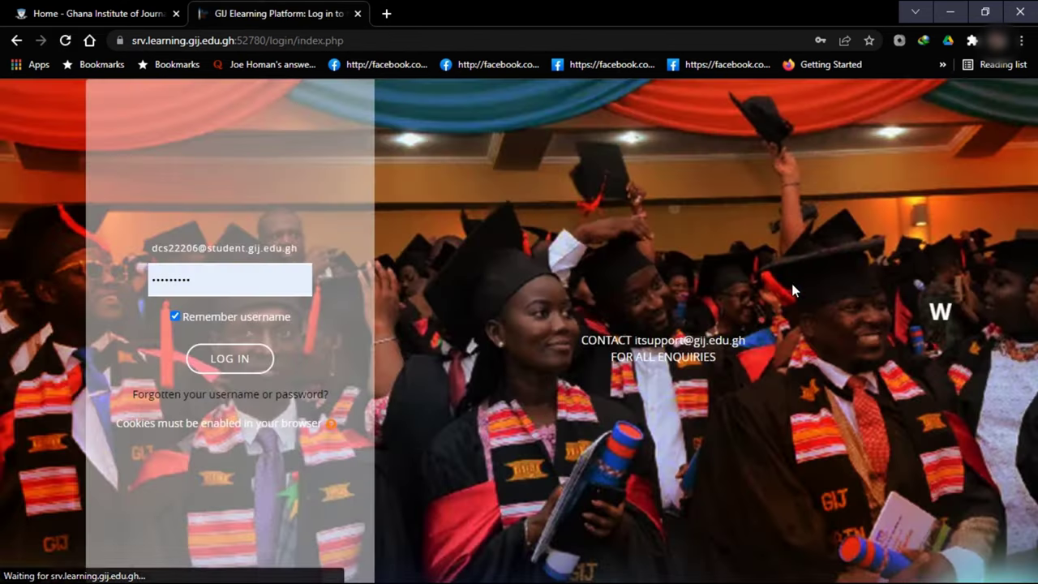
Return to the GIJ home tab and launch GIJ SIS from Quick Links
{"action": "left_click", "coordinate": [110, 16]}
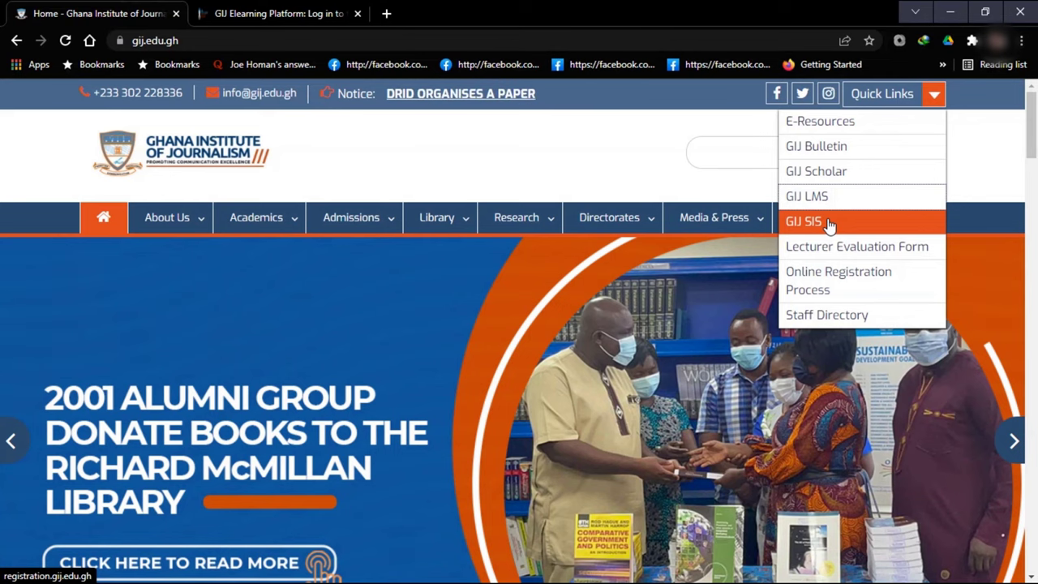
{"action": "left_click", "coordinate": [827, 221]}
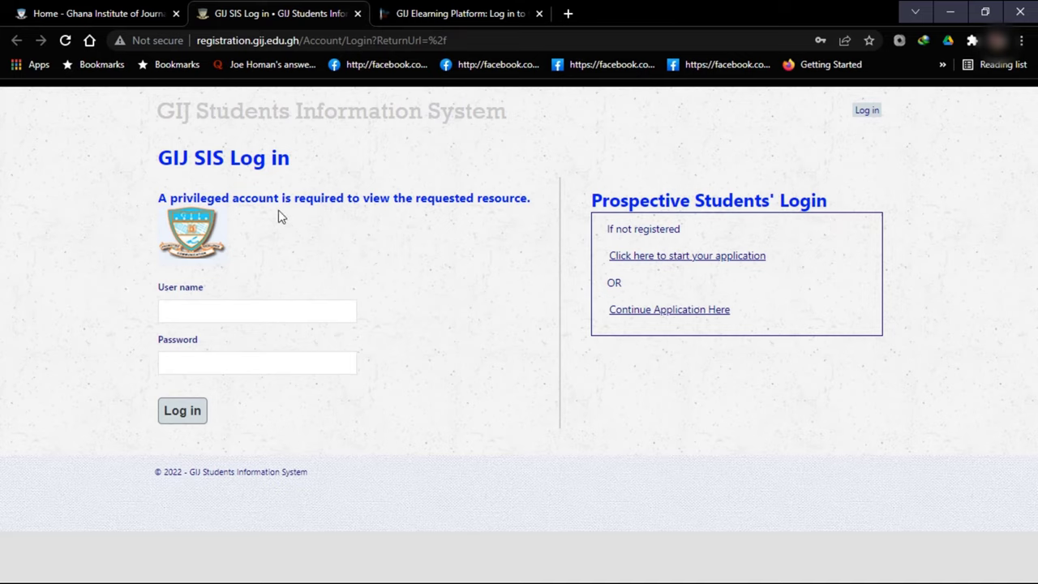
Enter the student's user name in the SIS Log in form, correcting a typo
{"action": "left_click", "coordinate": [226, 311]}
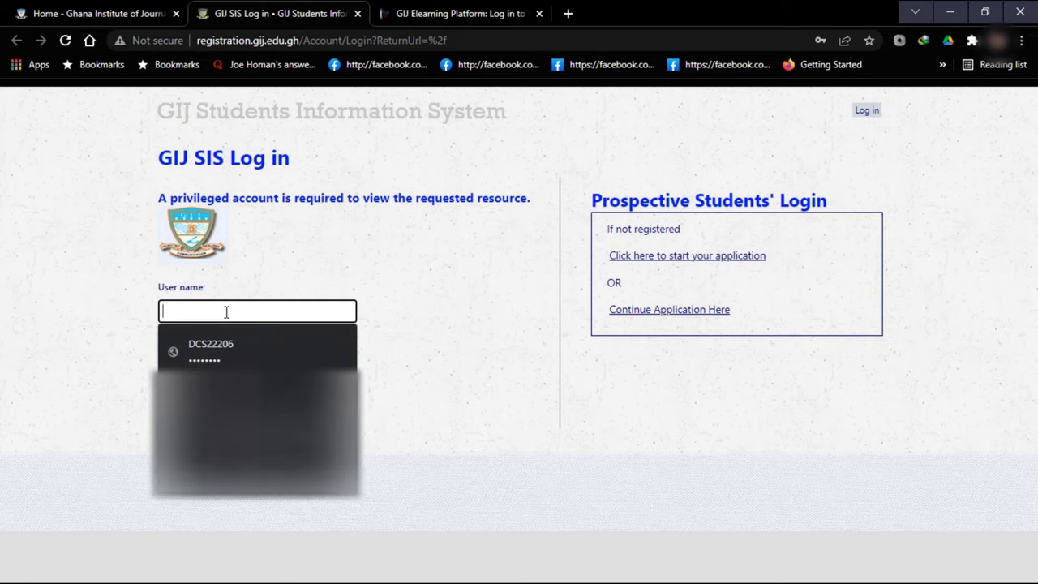
{"action": "type", "text": "DCS"}
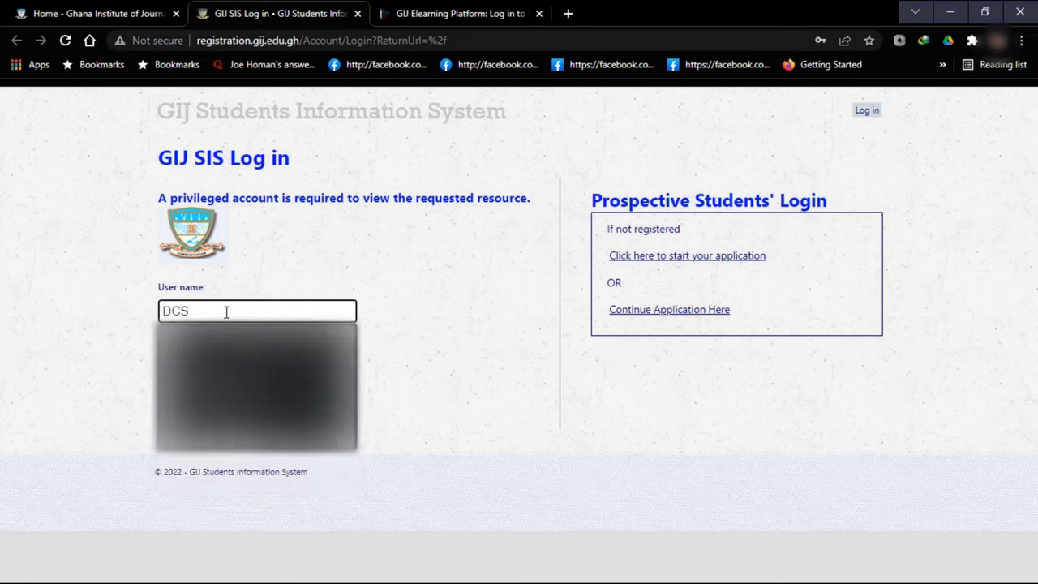
{"action": "type", "text": "220"}
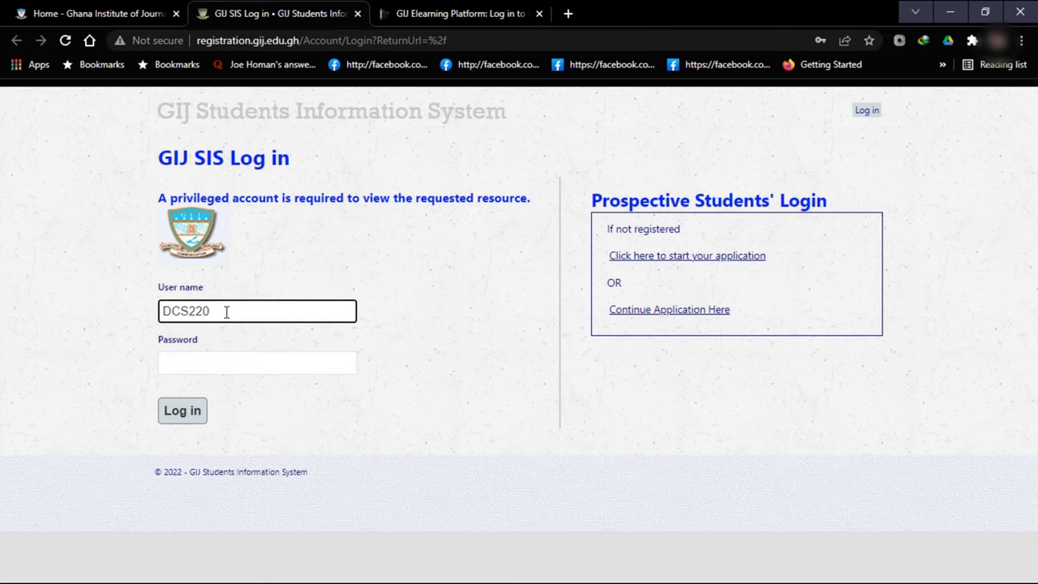
{"action": "key", "text": "BackSpace"}
{"action": "type", "text": "206"}
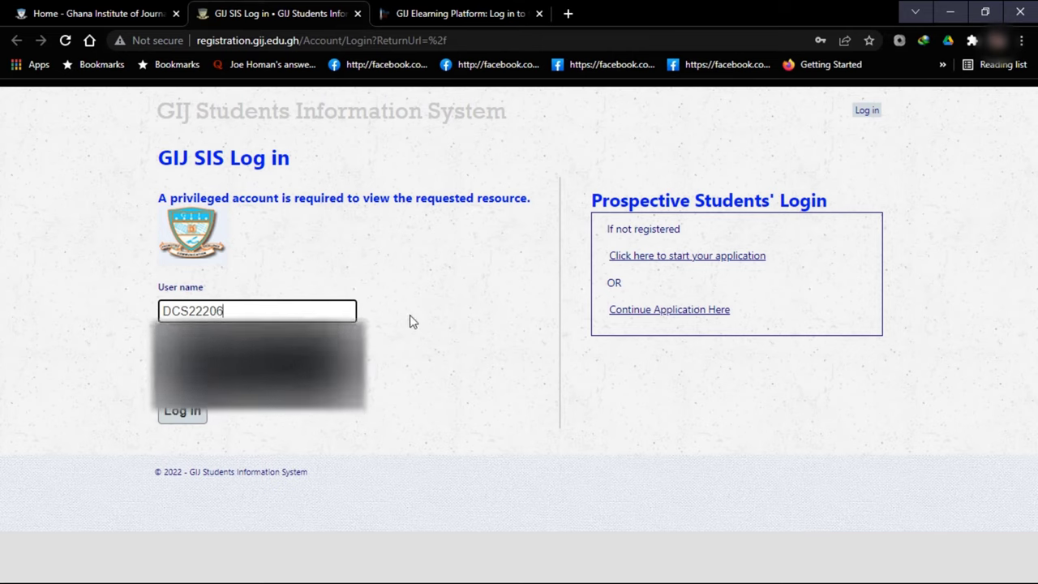
{"action": "left_click", "coordinate": [260, 368]}
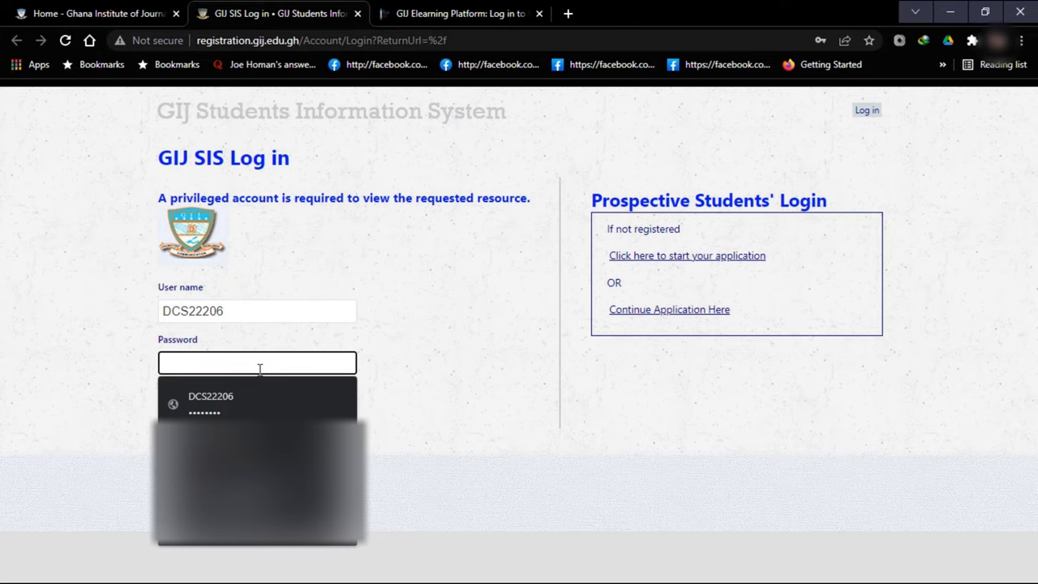
{"action": "left_click", "coordinate": [264, 303]}
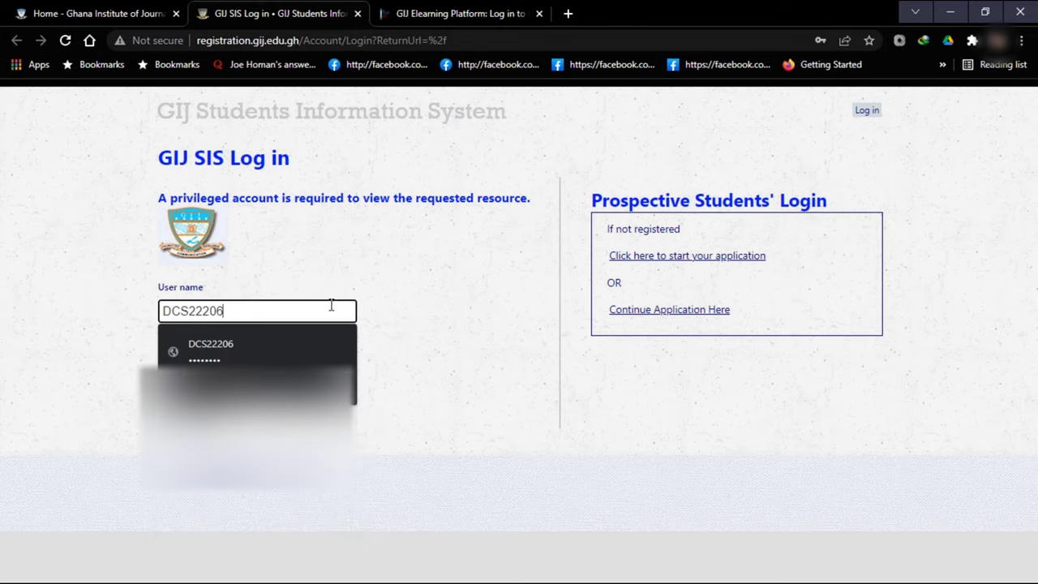
{"action": "left_click", "coordinate": [435, 324]}
{"action": "left_click", "coordinate": [271, 357]}
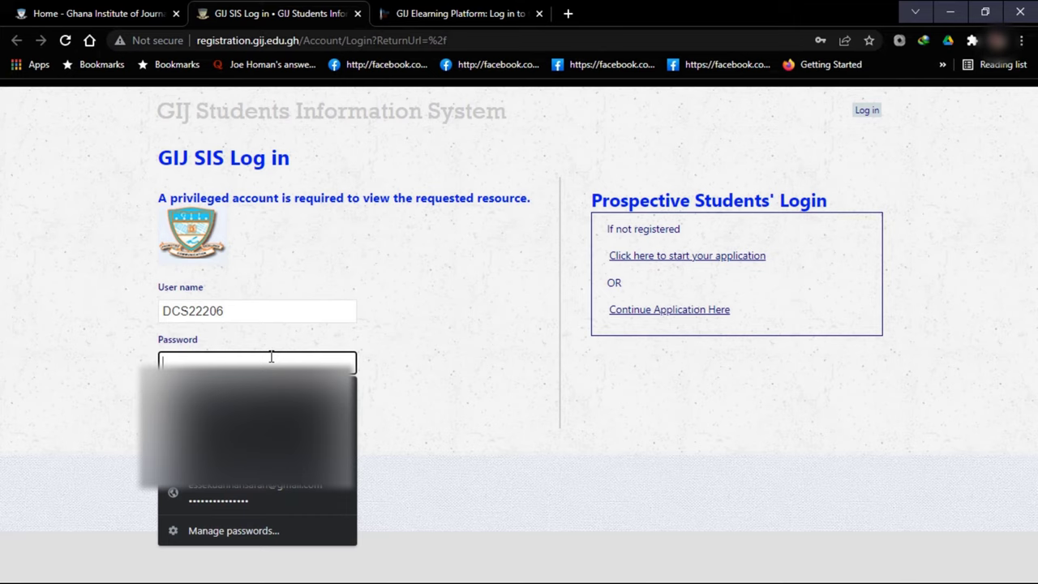
Submit the password, retry after the failed login, and open the account page
{"action": "type", "text": "*"}
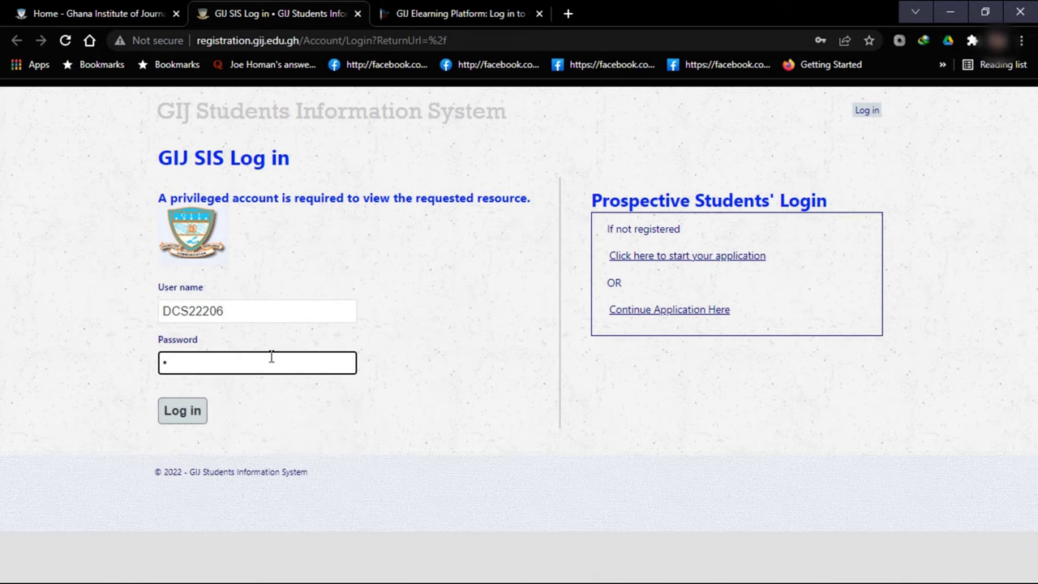
{"action": "type", "text": "***"}
{"action": "key", "text": "Return"}
{"action": "left_click", "coordinate": [202, 386]}
{"action": "type", "text": "****"}
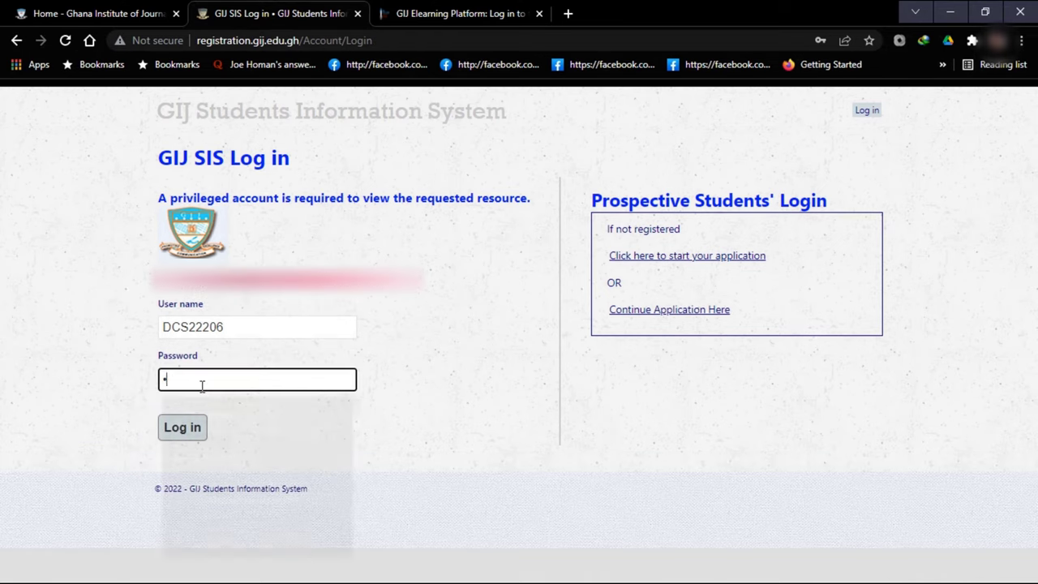
{"action": "type", "text": "****"}
{"action": "key", "text": "Return"}
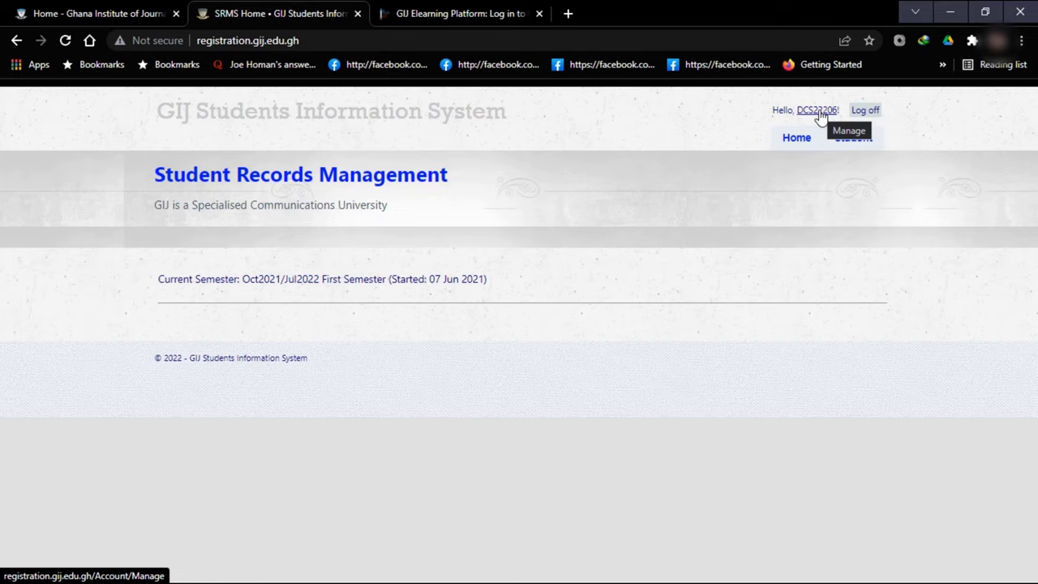
{"action": "left_click", "coordinate": [820, 113]}
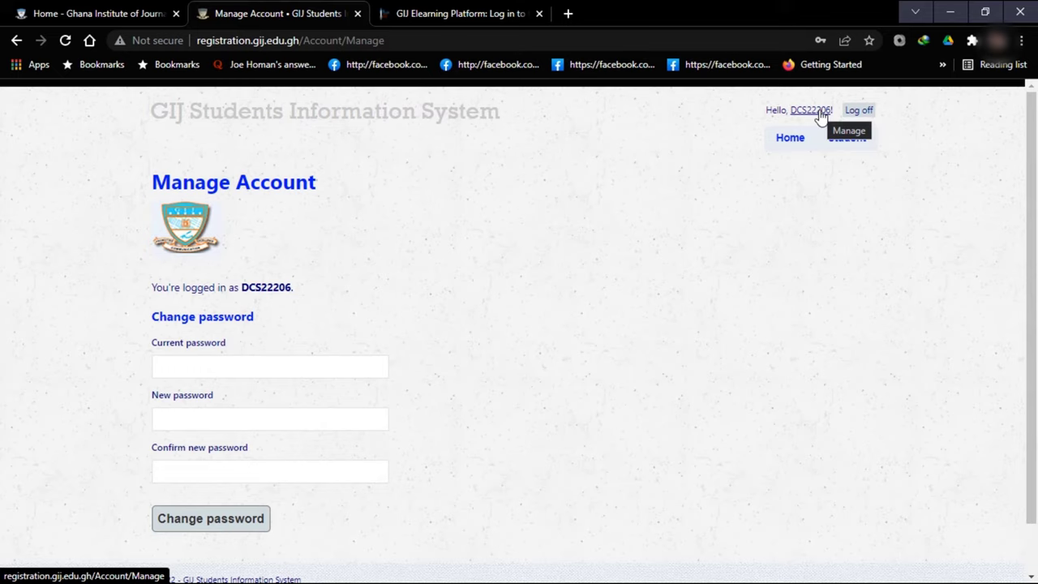
Fill in Current password, then the new password in New and Confirm new password
{"action": "left_click", "coordinate": [191, 375]}
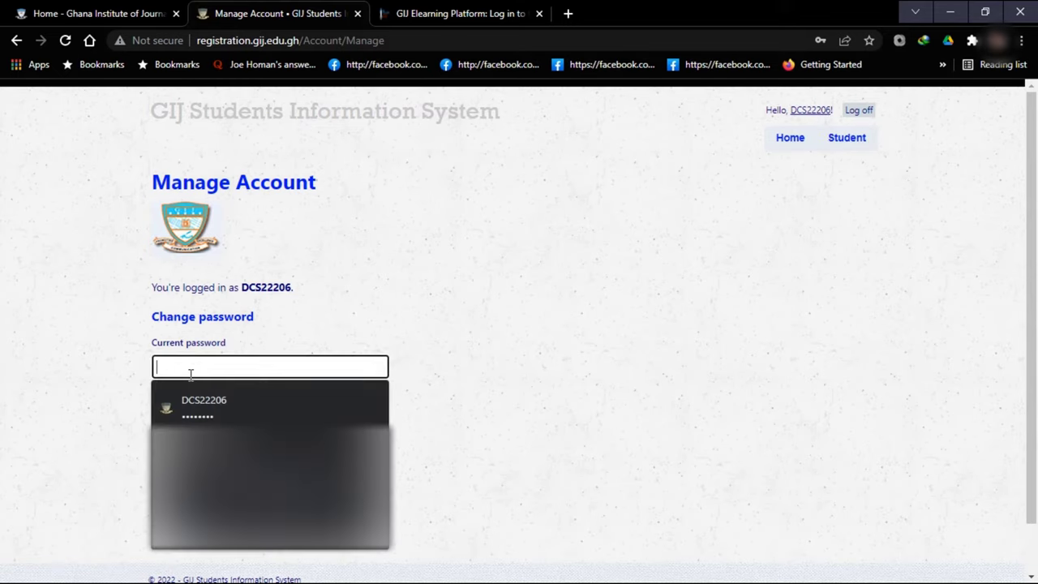
{"action": "type", "text": "****"}
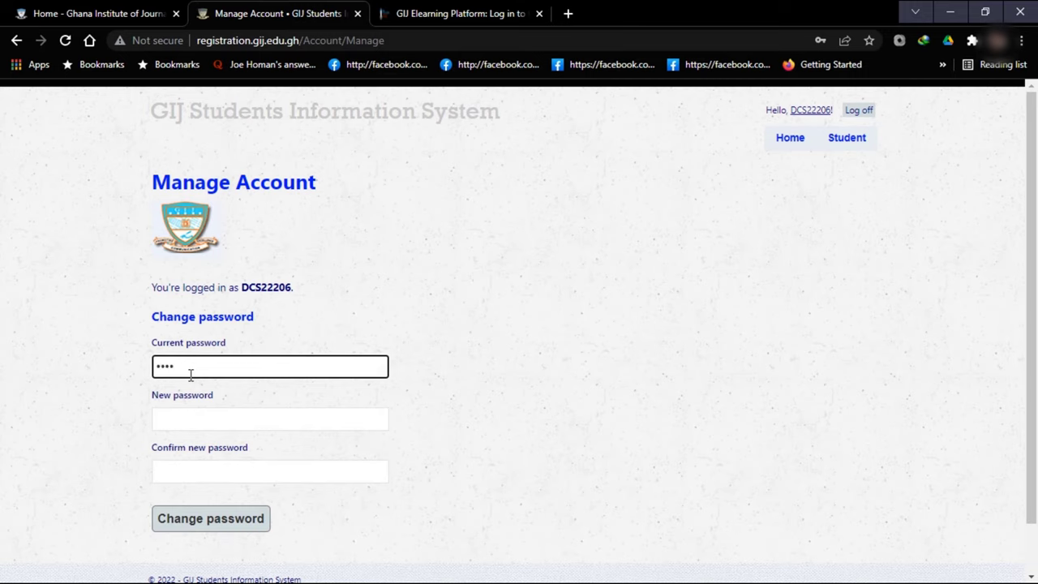
{"action": "type", "text": "*****"}
{"action": "left_click", "coordinate": [208, 426]}
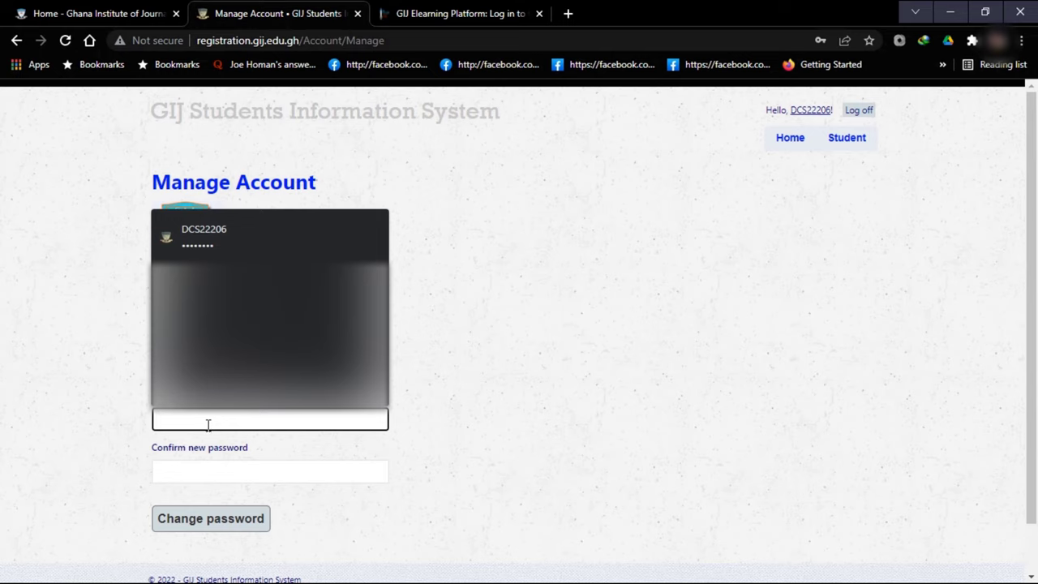
{"action": "left_click", "coordinate": [216, 468]}
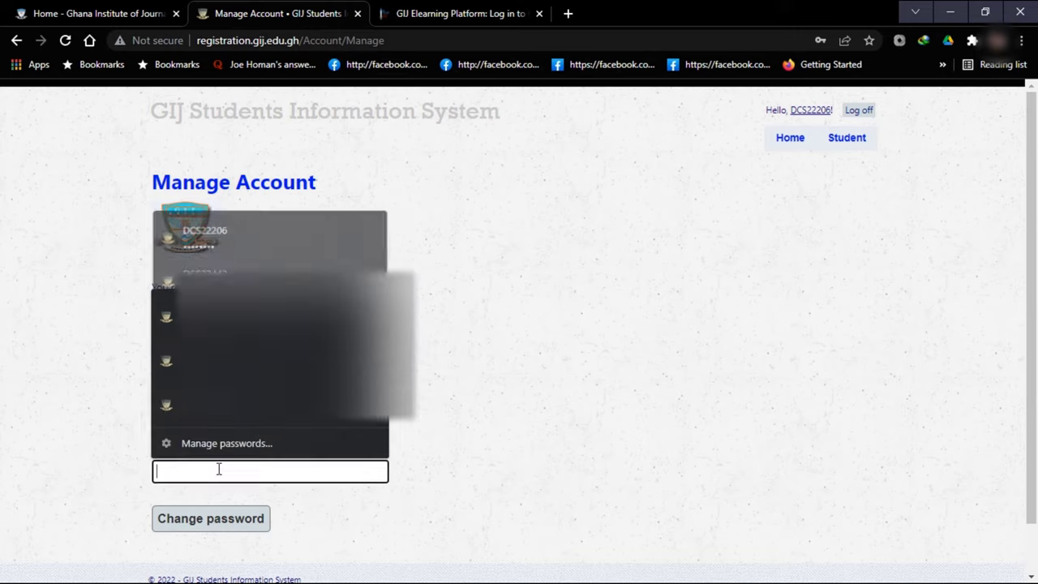
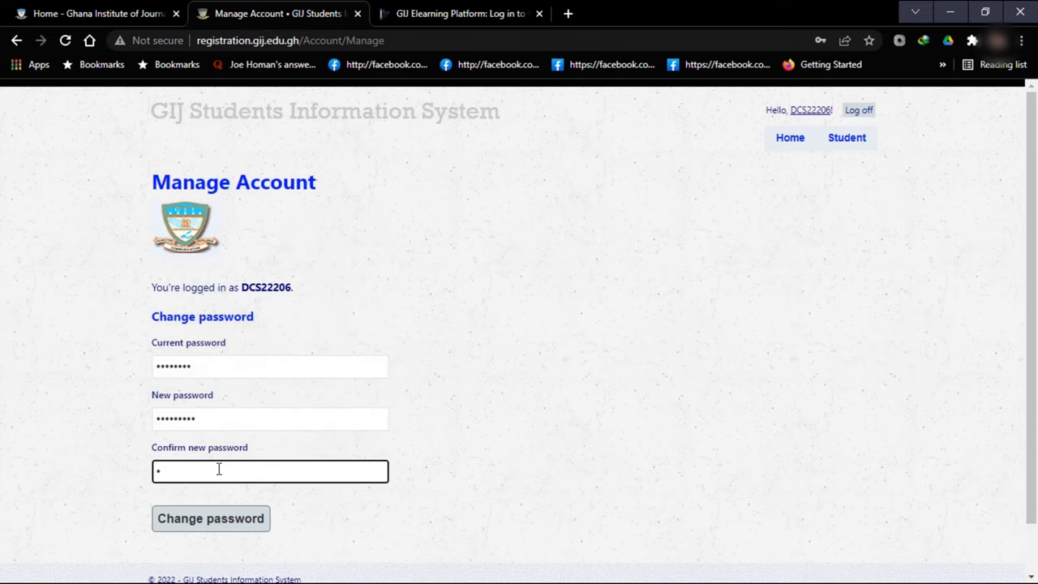
Submit the password change, update Chrome's saved password, then go Home and log off
{"action": "left_click", "coordinate": [219, 523]}
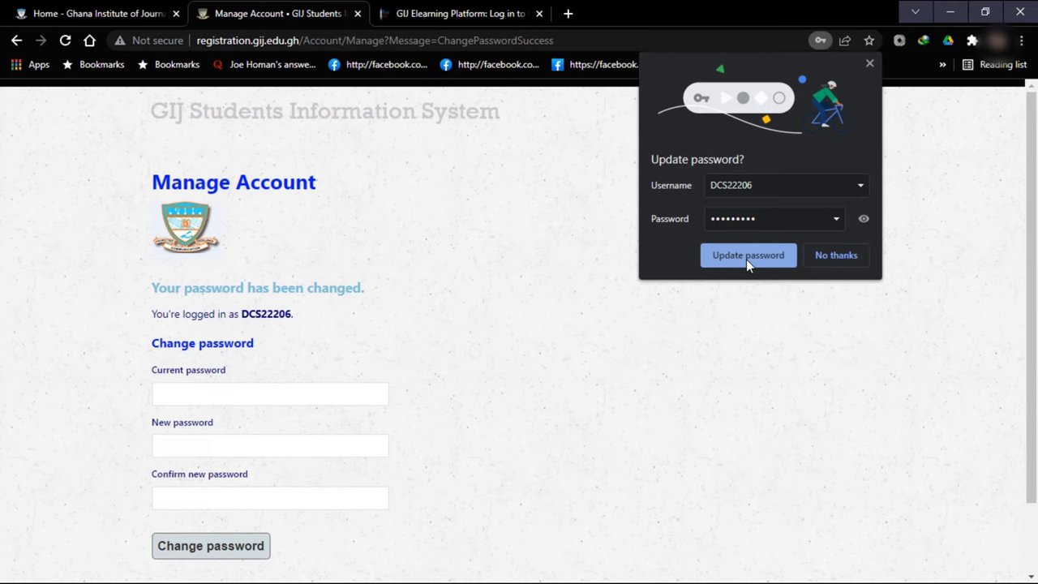
{"action": "left_click", "coordinate": [746, 261]}
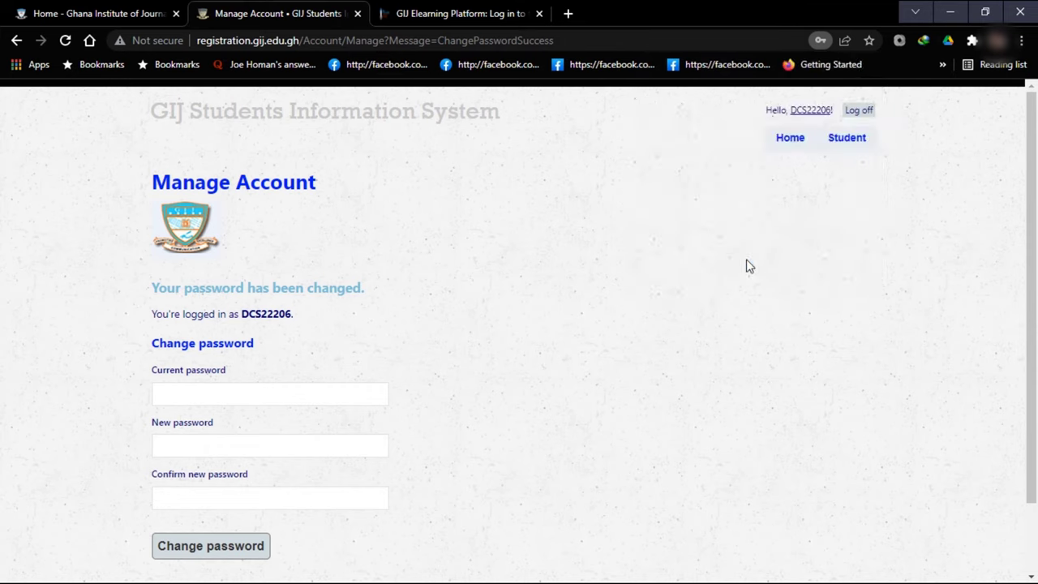
{"action": "left_click", "coordinate": [859, 110]}
{"action": "left_click", "coordinate": [803, 141]}
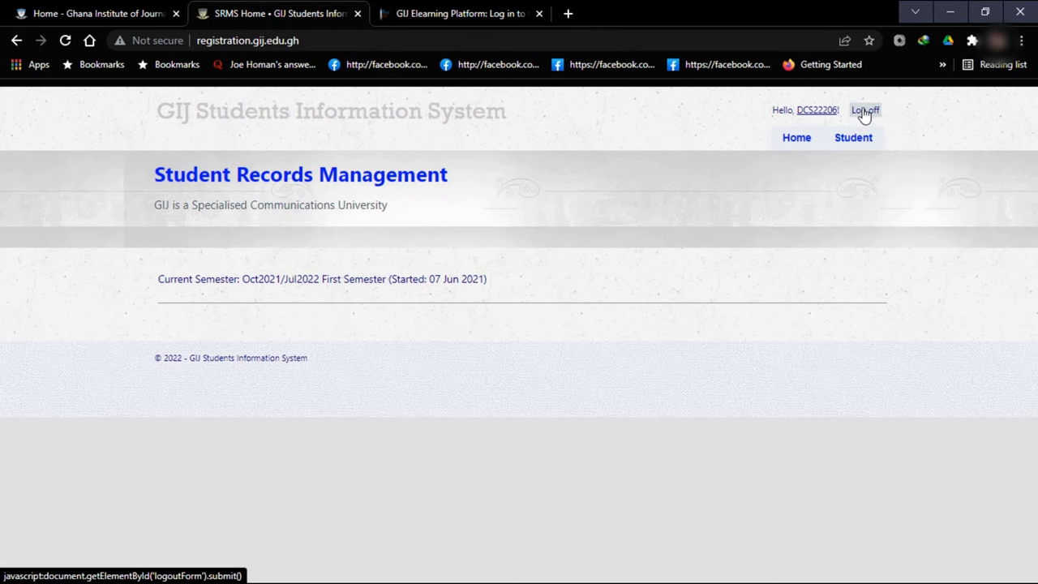
{"action": "left_click", "coordinate": [864, 111]}
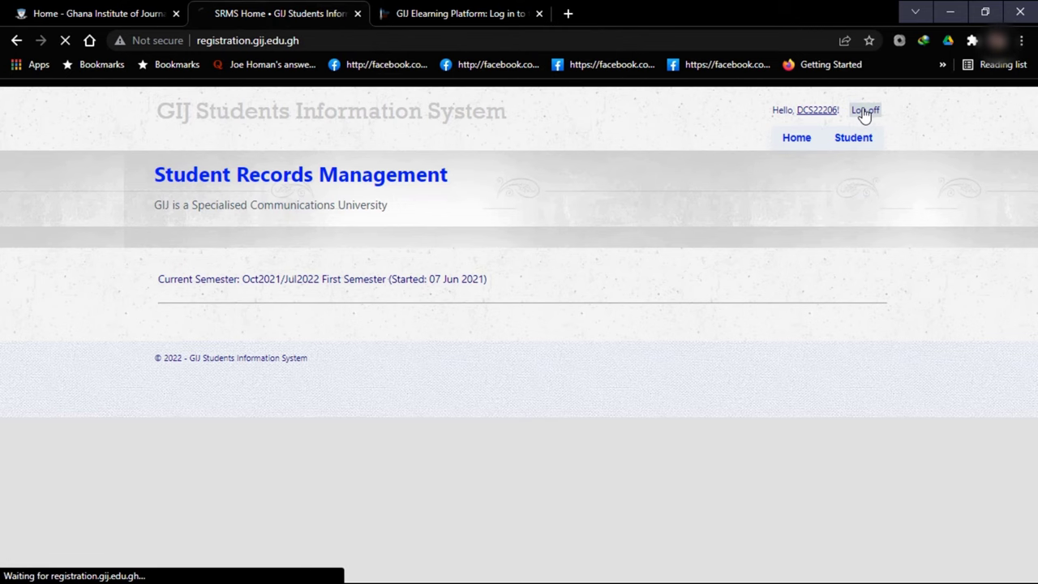